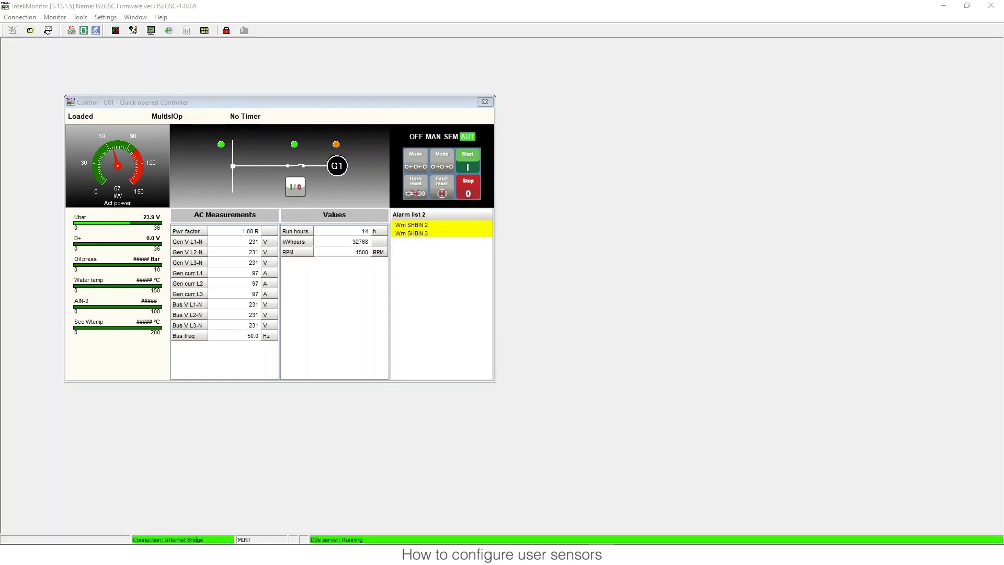
Move the Control window toward the middle of the workspace.
click(177, 98)
drag(191, 103, 477, 84)
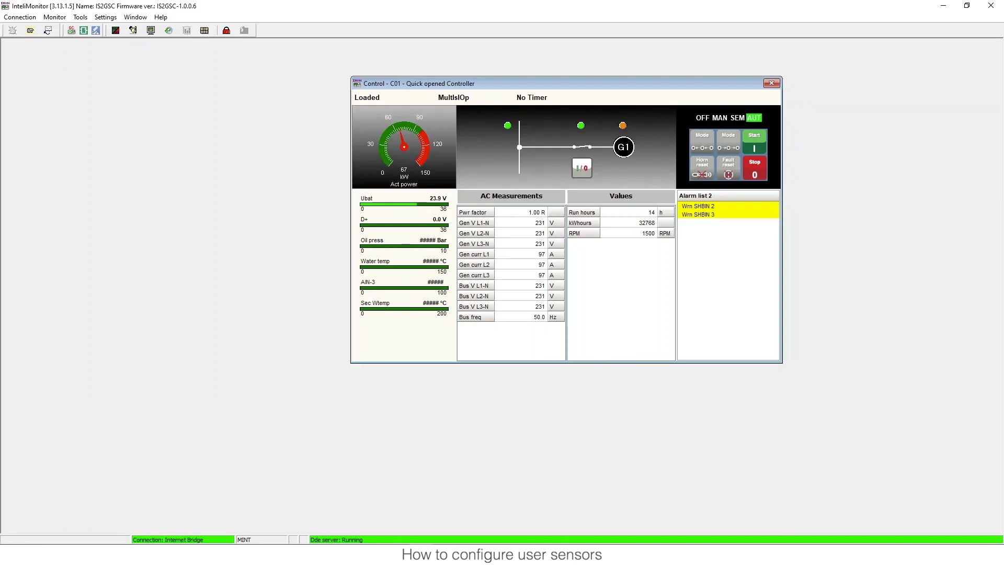
click(601, 554)
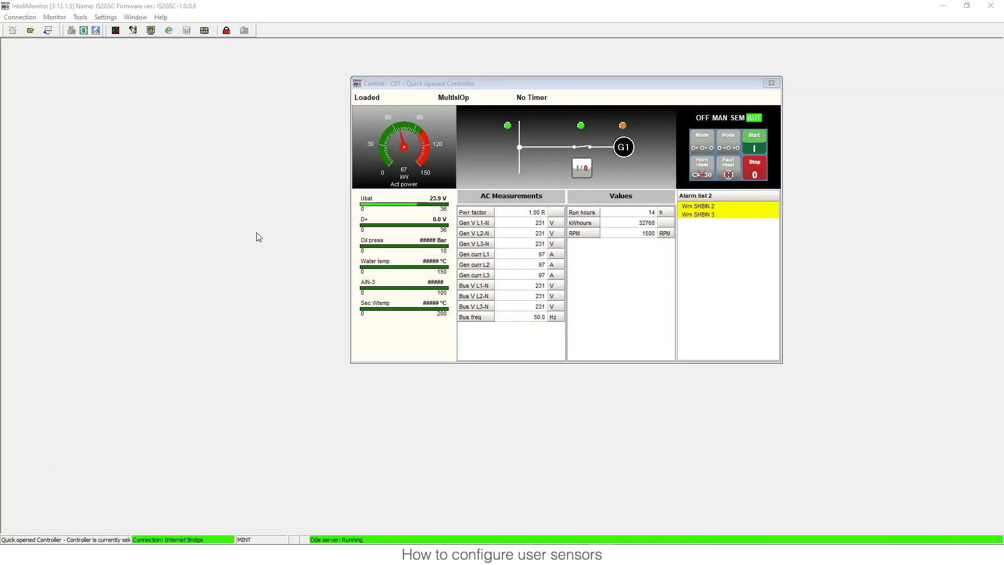
click(265, 11)
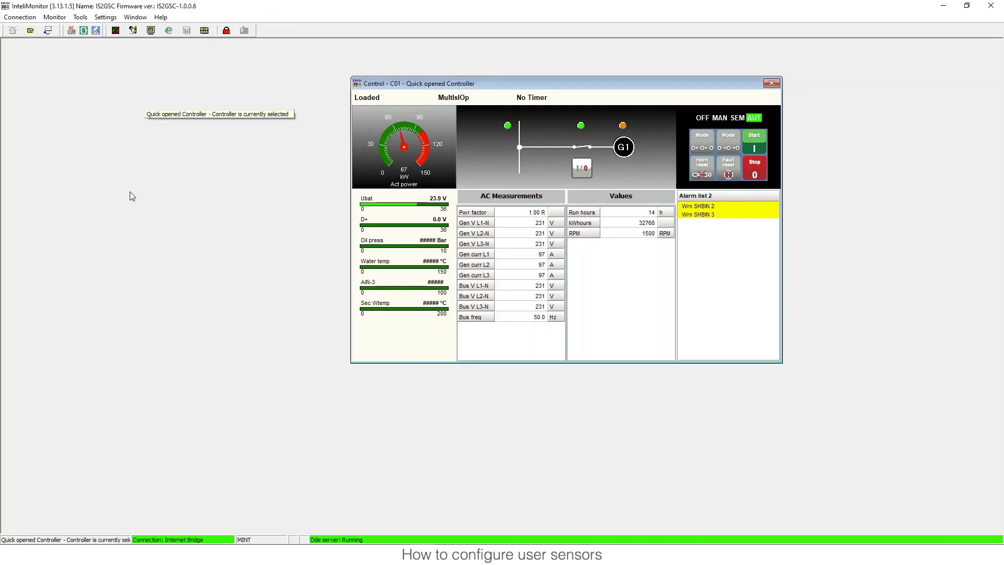
Open the controller's configuration in GenConfig and add two user sensors.
click(54, 17)
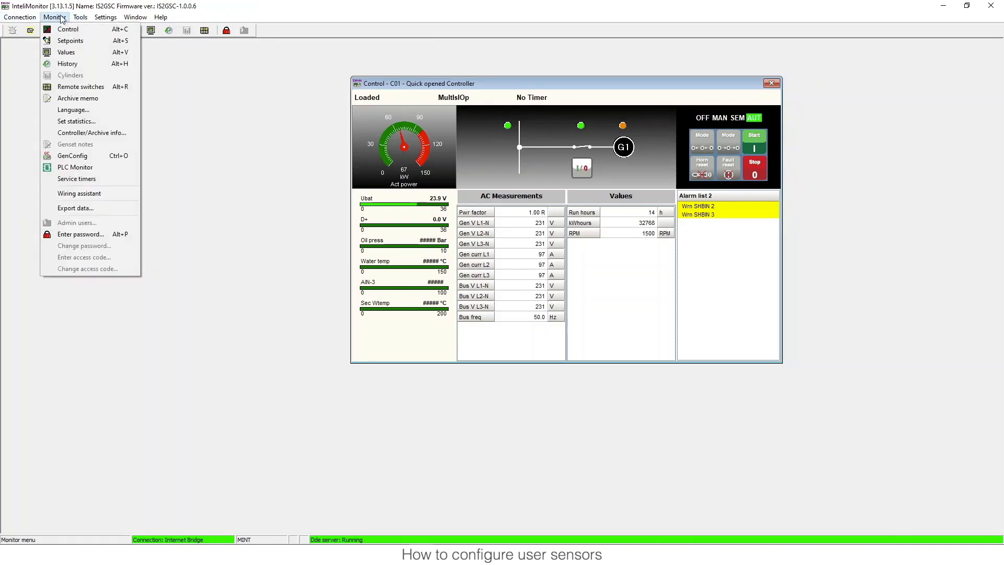
click(102, 158)
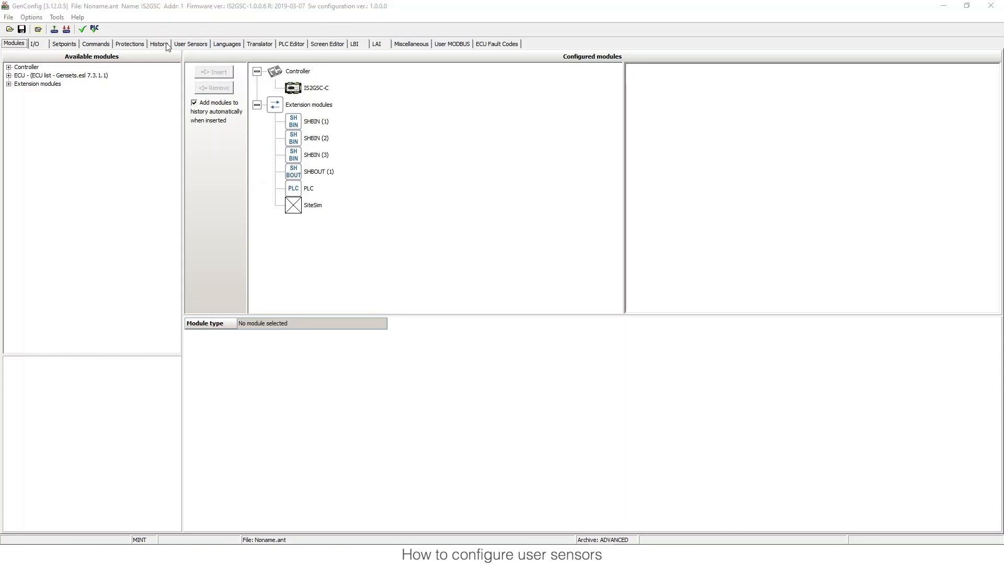
click(197, 46)
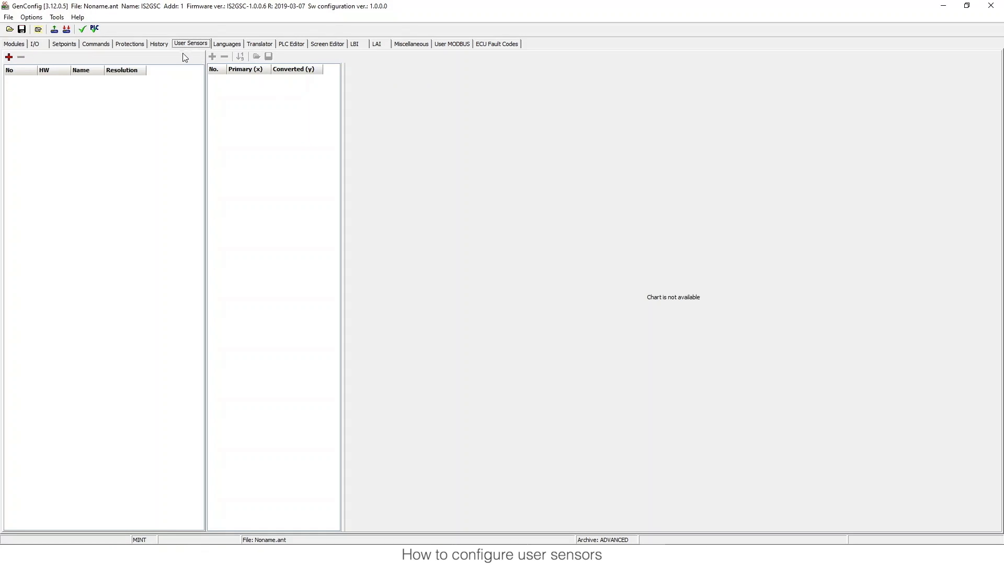
click(9, 56)
click(9, 57)
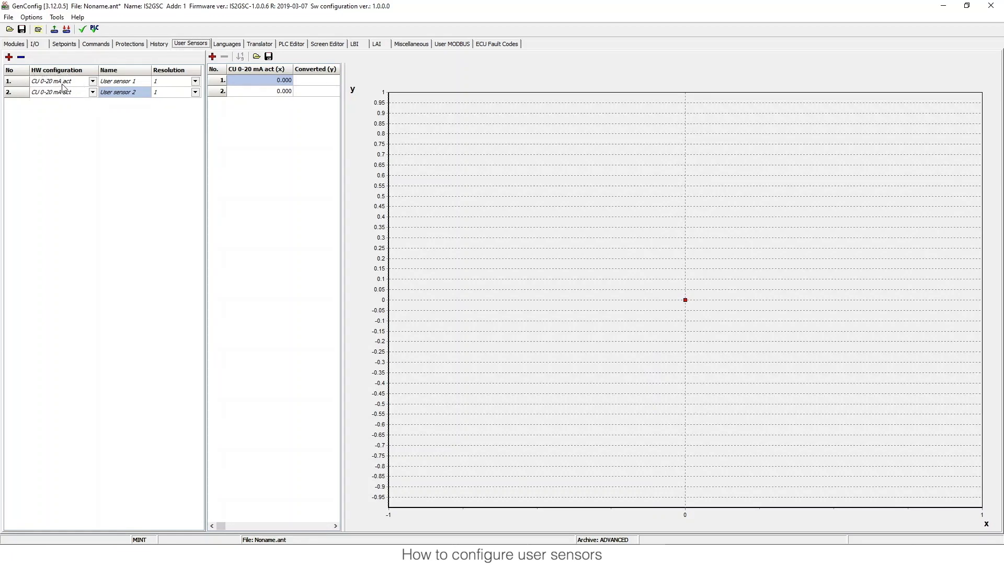
Examine the hardware types offered for the first user sensor and the controller's analog inputs AIN1 to AIN4.
click(92, 81)
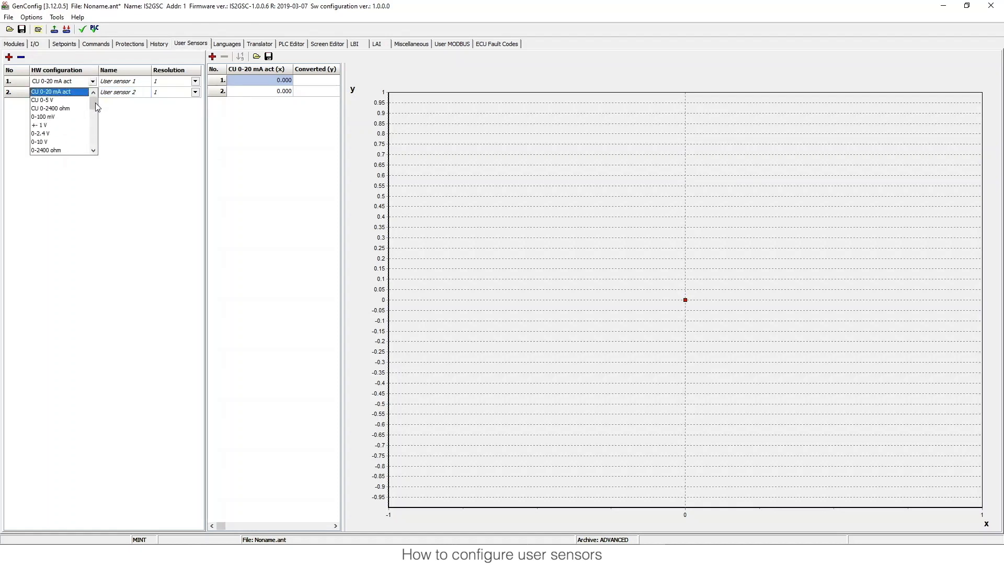
mouse_move(96, 106)
mouse_down()
mouse_move(93, 141)
mouse_move(93, 102)
mouse_up()
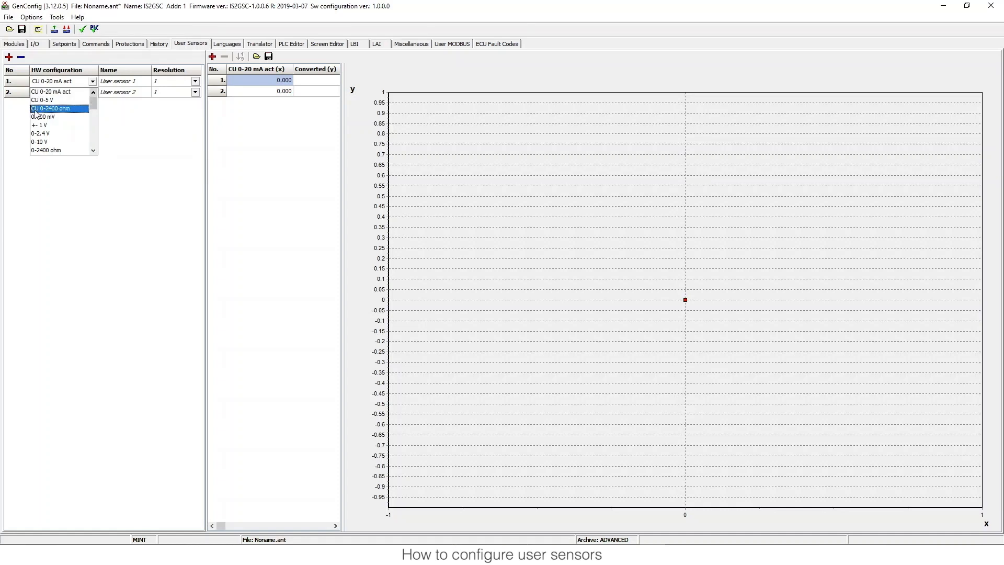
click(37, 45)
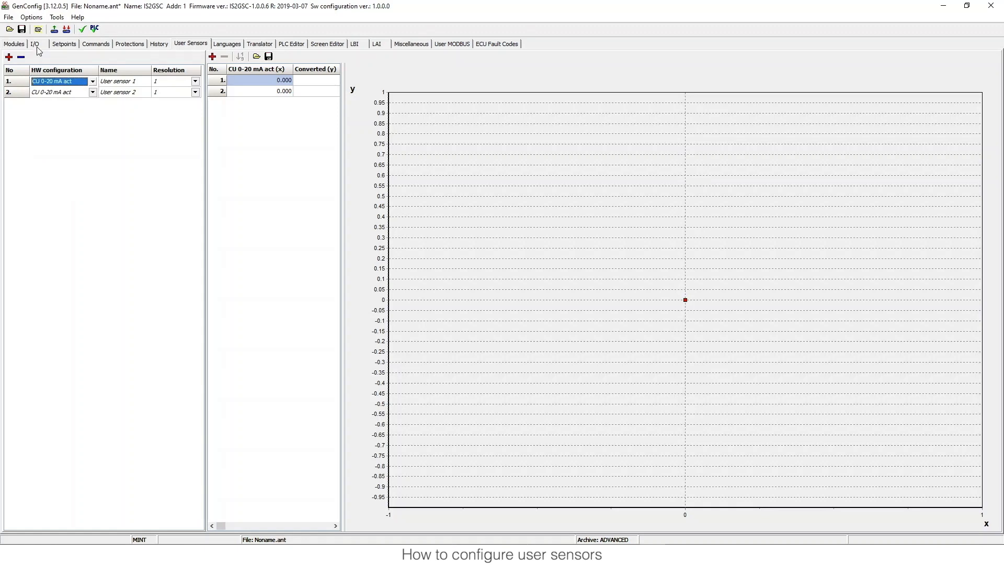
click(36, 45)
click(6, 102)
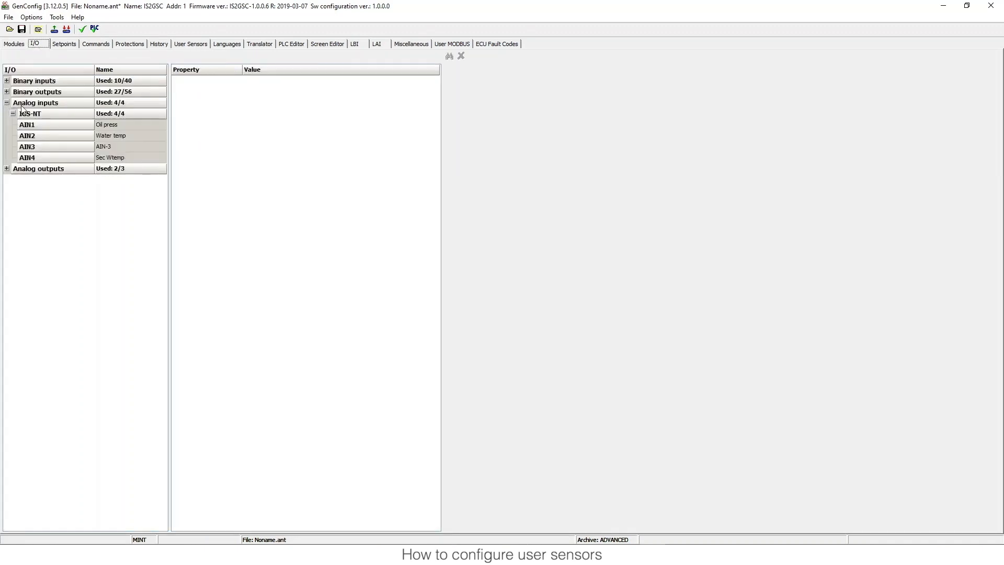
click(113, 124)
click(117, 133)
click(120, 149)
click(121, 154)
click(119, 146)
click(118, 135)
click(118, 126)
click(121, 137)
click(123, 146)
click(124, 154)
Set the first user sensor's hardware configuration to CU 0-2400 ohm.
click(190, 43)
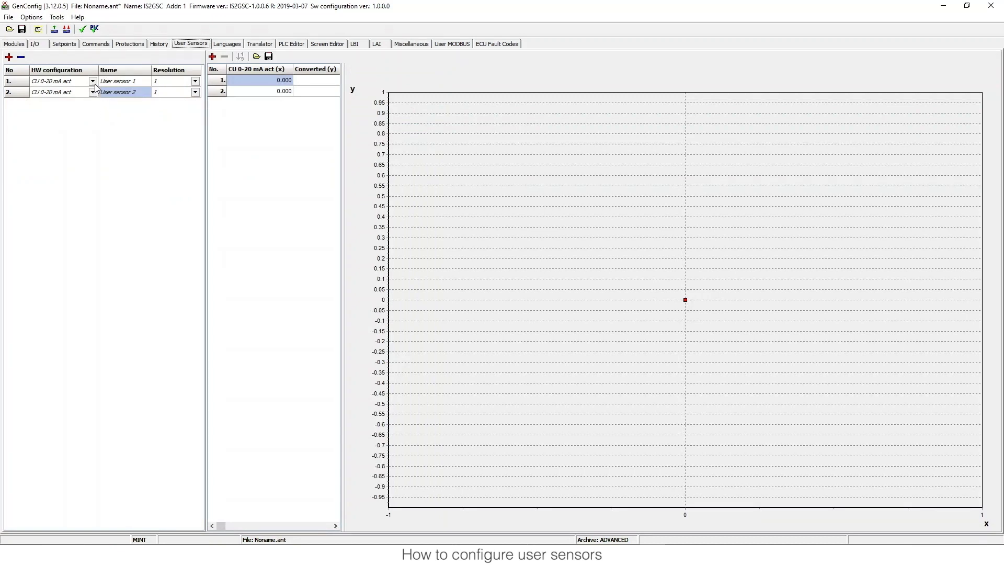
click(93, 82)
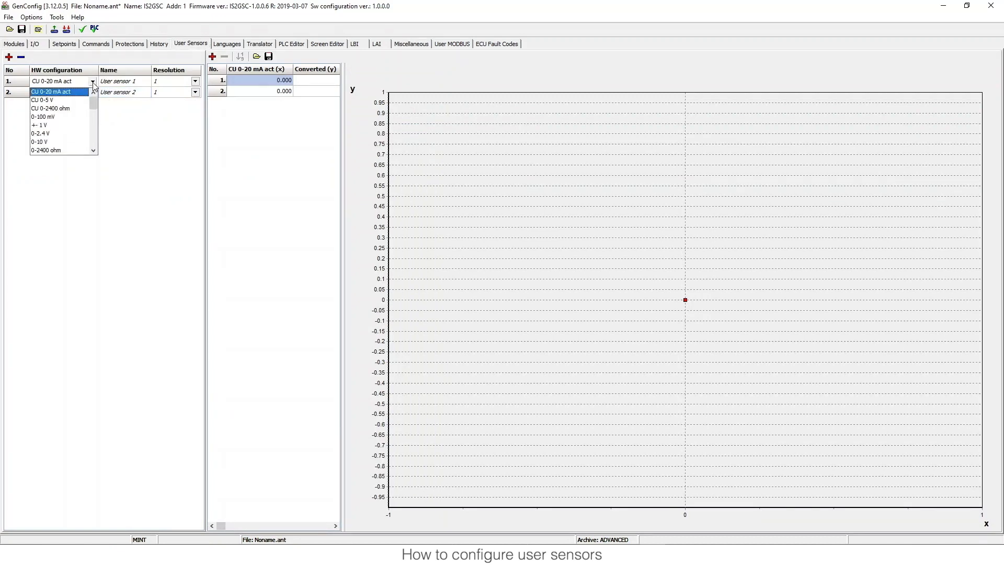
click(56, 109)
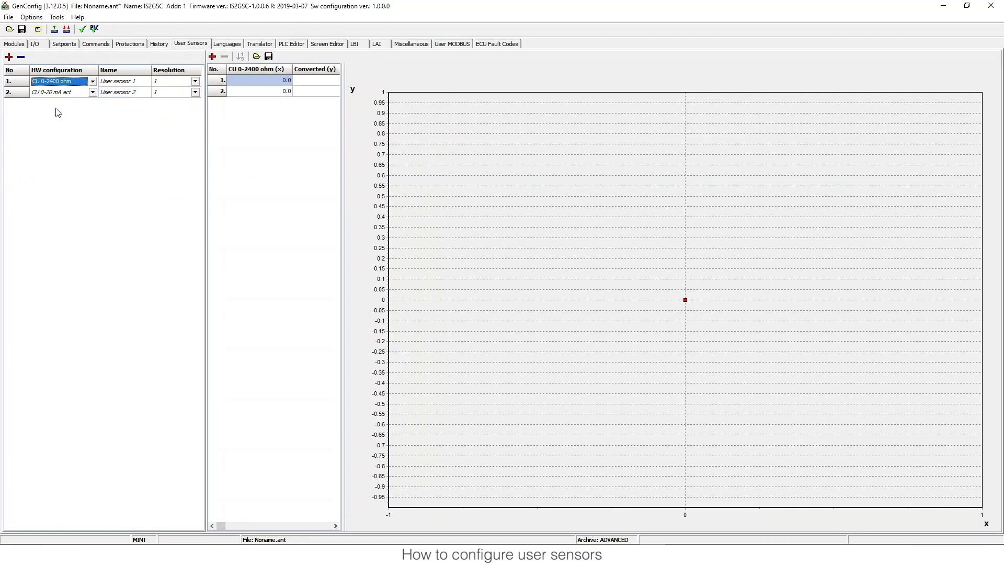
Name the first user sensor "Nivel de Combus" and choose a resolution of 1.
click(135, 81)
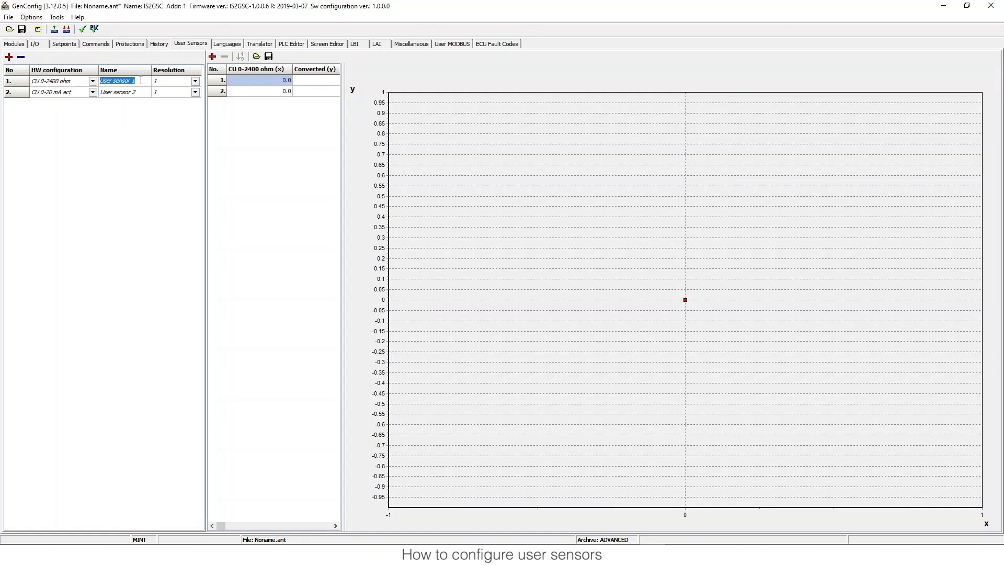
text(Nivel de Combu)
click(188, 82)
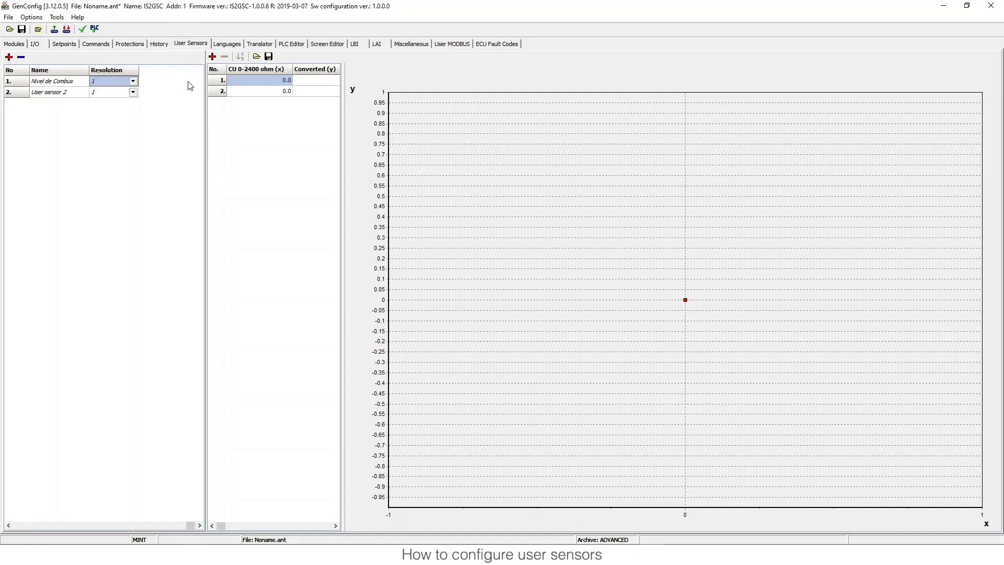
click(133, 82)
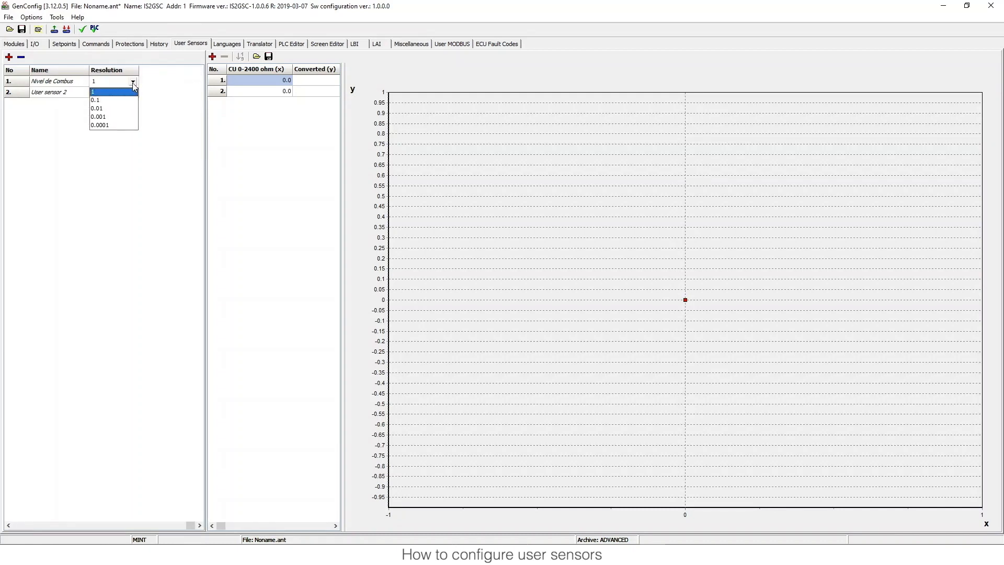
click(102, 92)
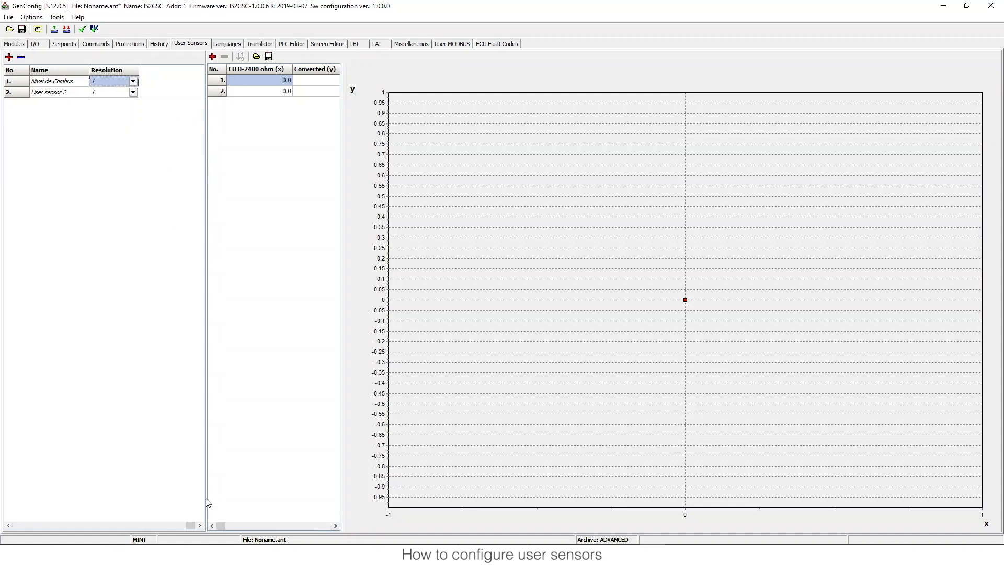
drag(191, 525, 10, 527)
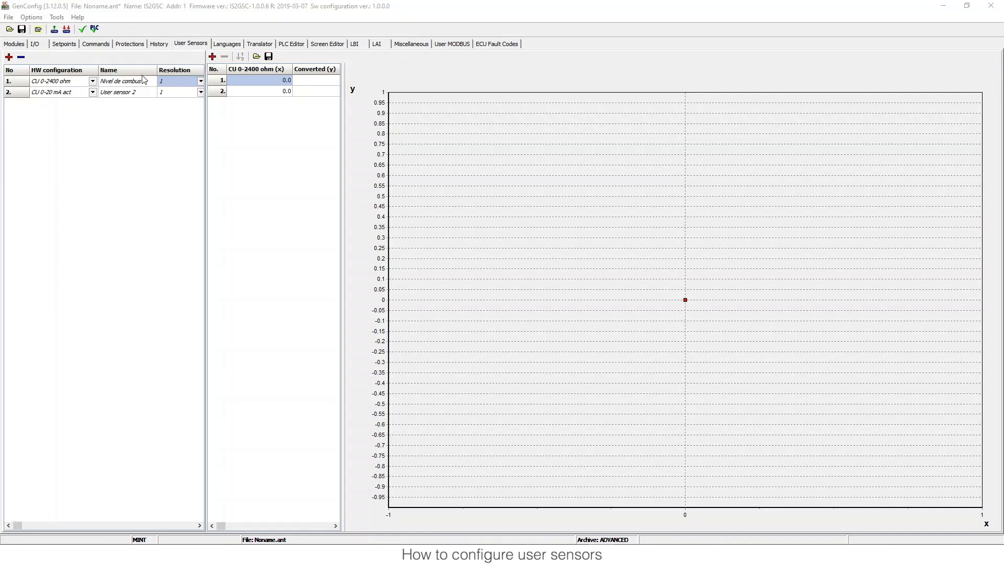
click(93, 81)
drag(93, 106, 93, 101)
click(95, 64)
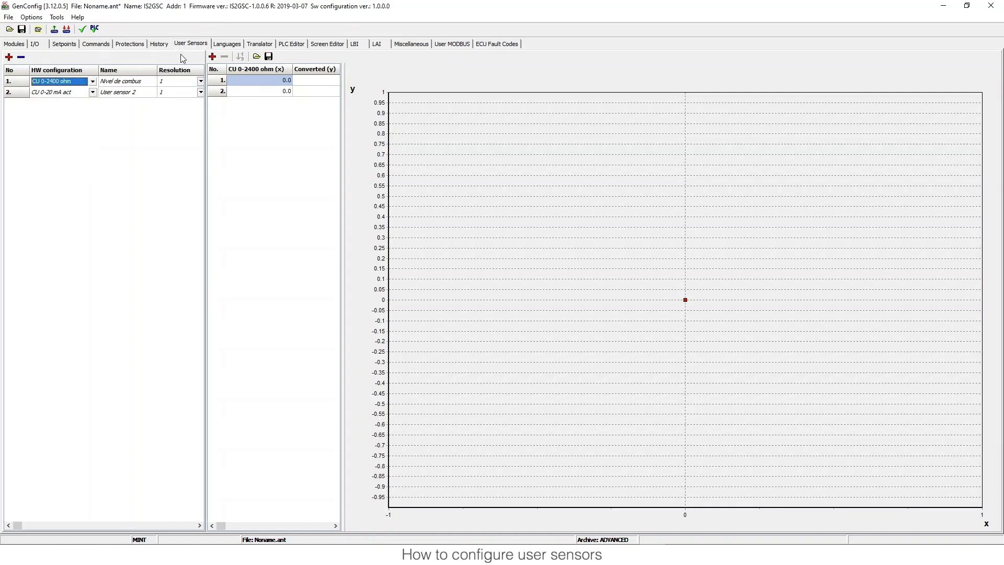
Set the second point of the fuel level sensor's curve to 1000 ohm with a converted value of 100.
mouse_move(343, 91)
mouse_down()
mouse_move(393, 100)
mouse_move(356, 103)
mouse_up()
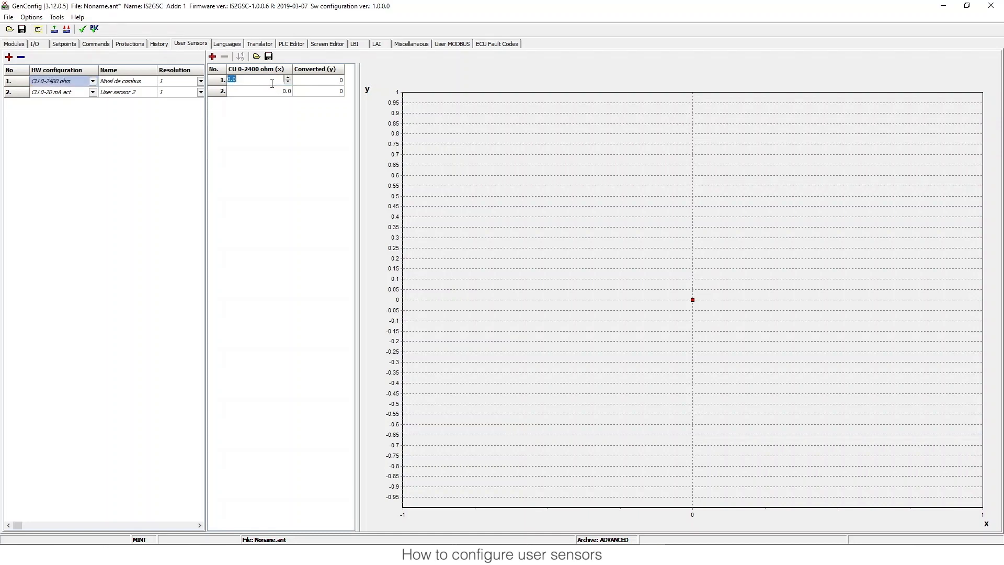
click(253, 92)
text(1000)
key(Return)
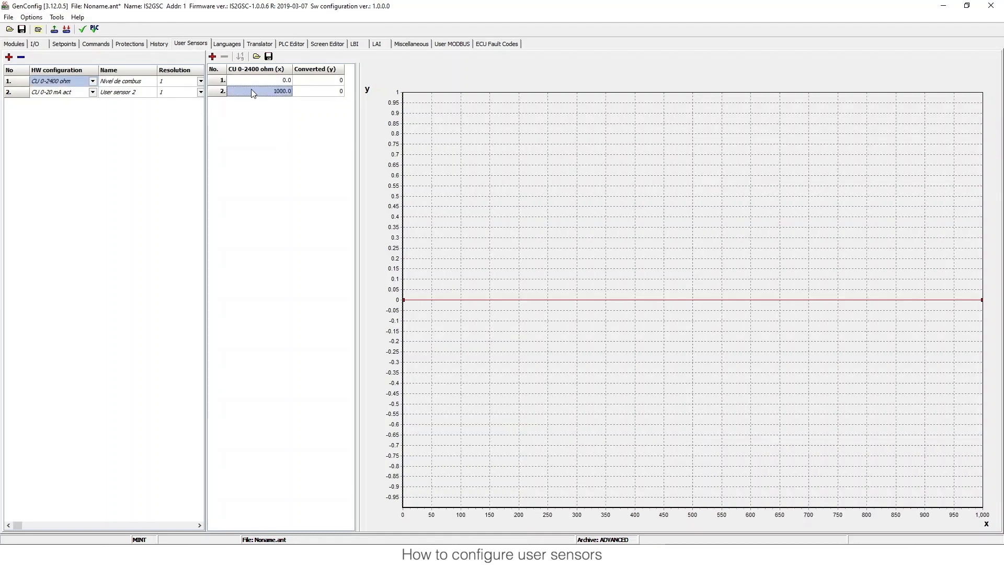
click(312, 81)
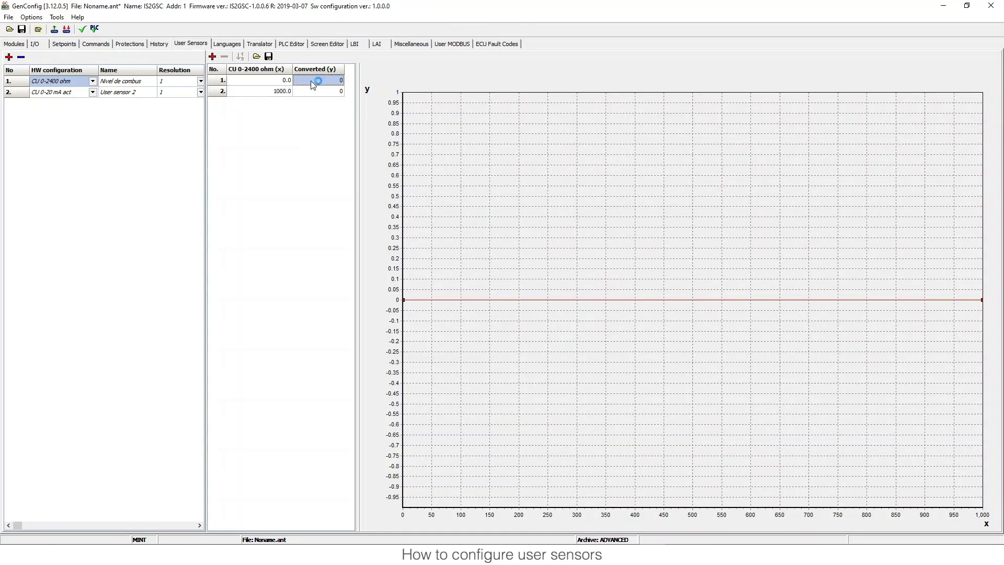
click(317, 91)
text(100)
key(Return)
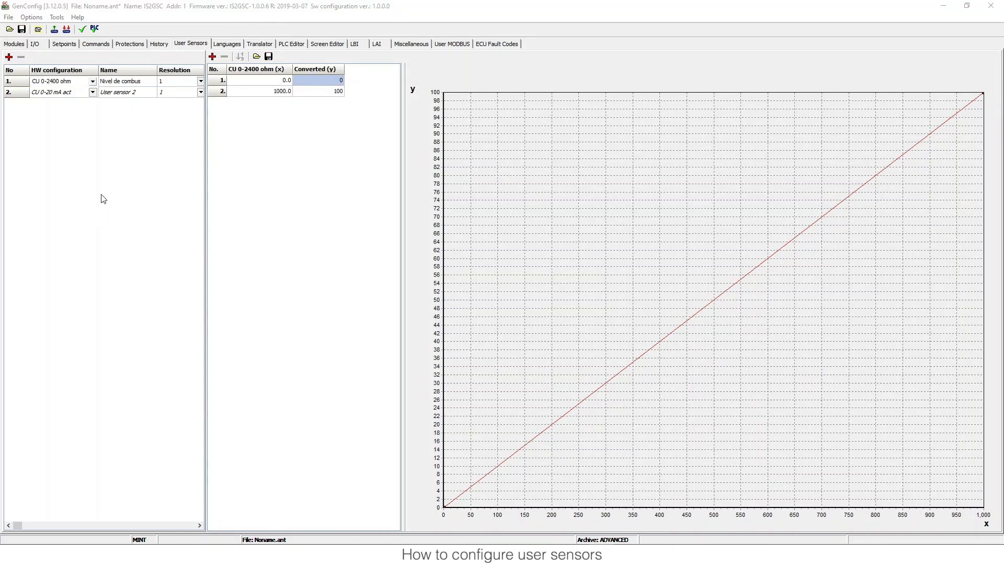
Save the sensor curve as a CRV file named "Nivel de Comb" in the Curves folder.
click(313, 4)
click(271, 56)
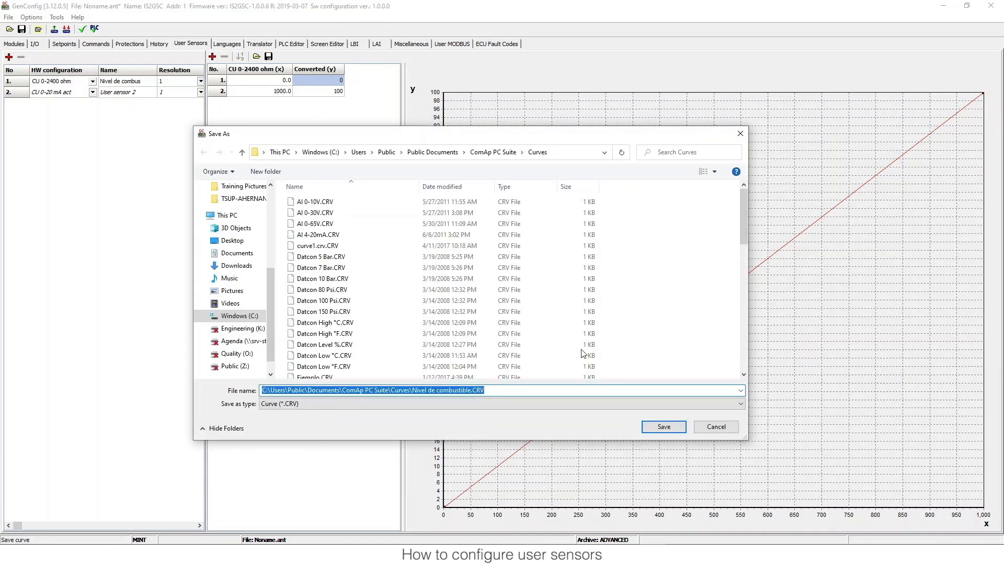
text(S)
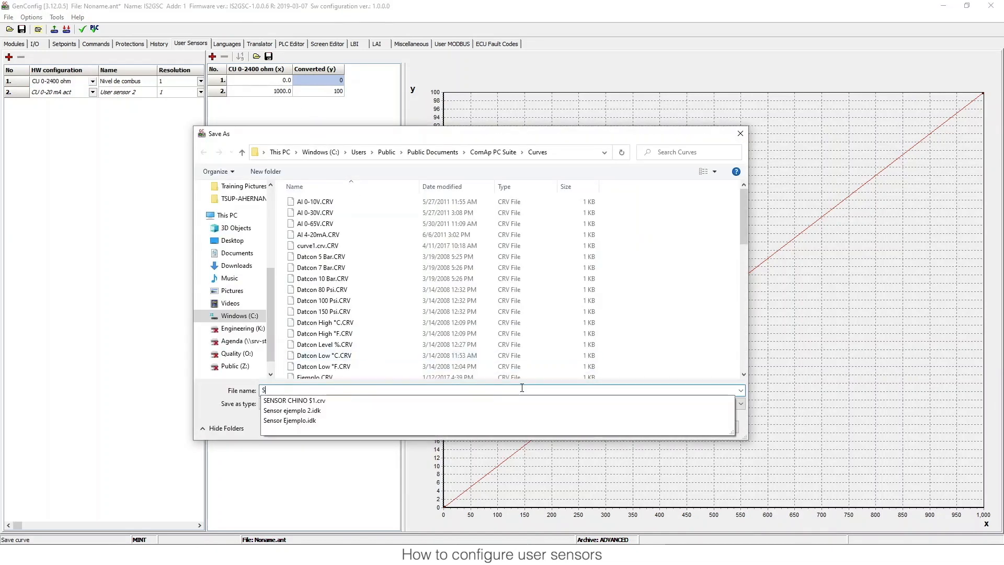
click(522, 388)
text(Nivle)
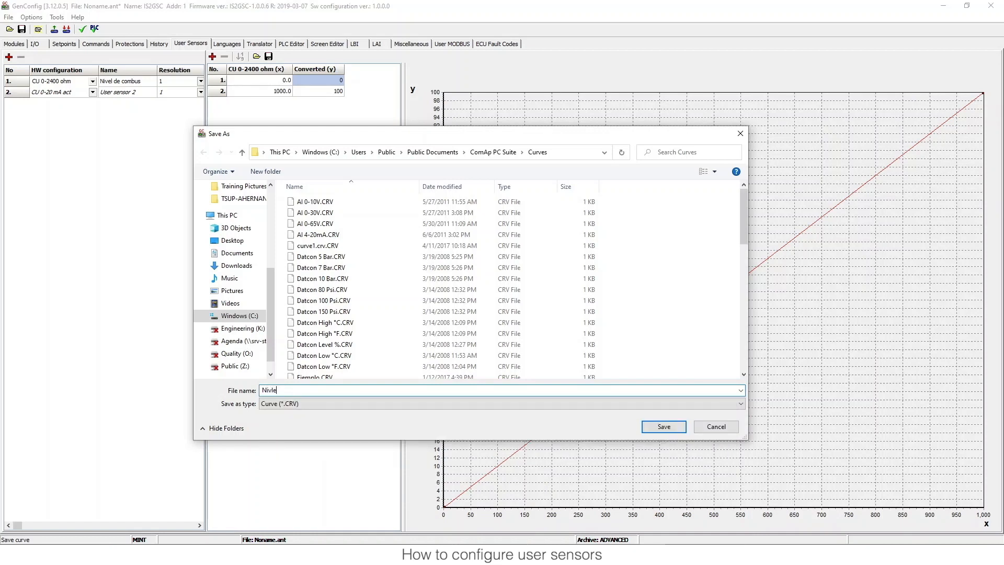
key(BackSpace)
key(BackSpace)
text(el)
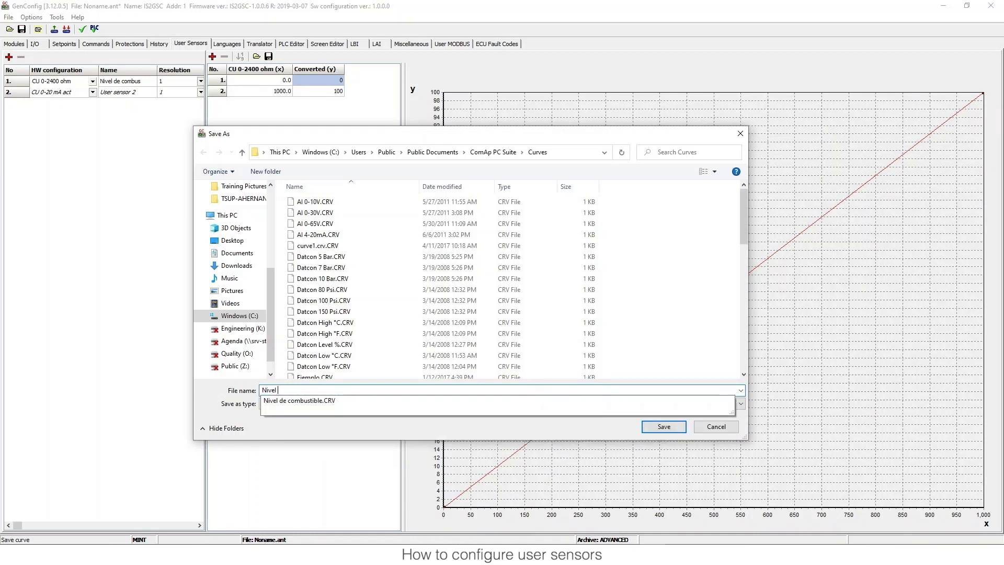
text( de Comnu)
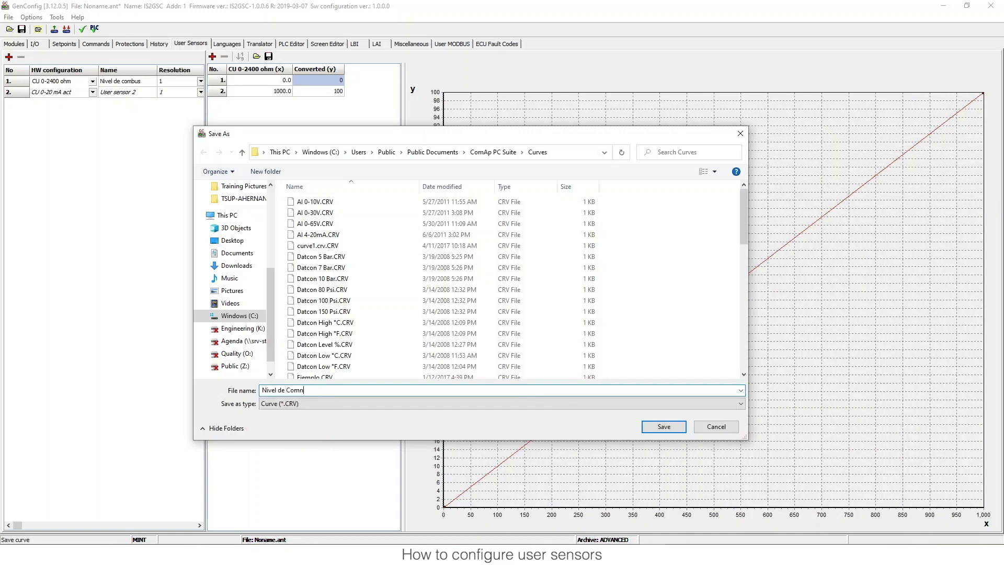
key(BackSpace)
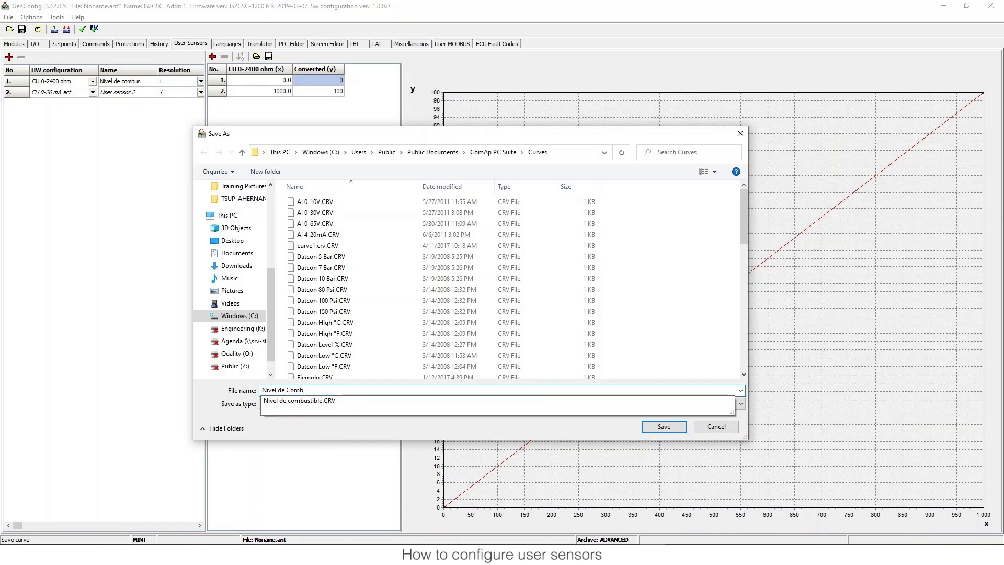
click(575, 434)
click(653, 428)
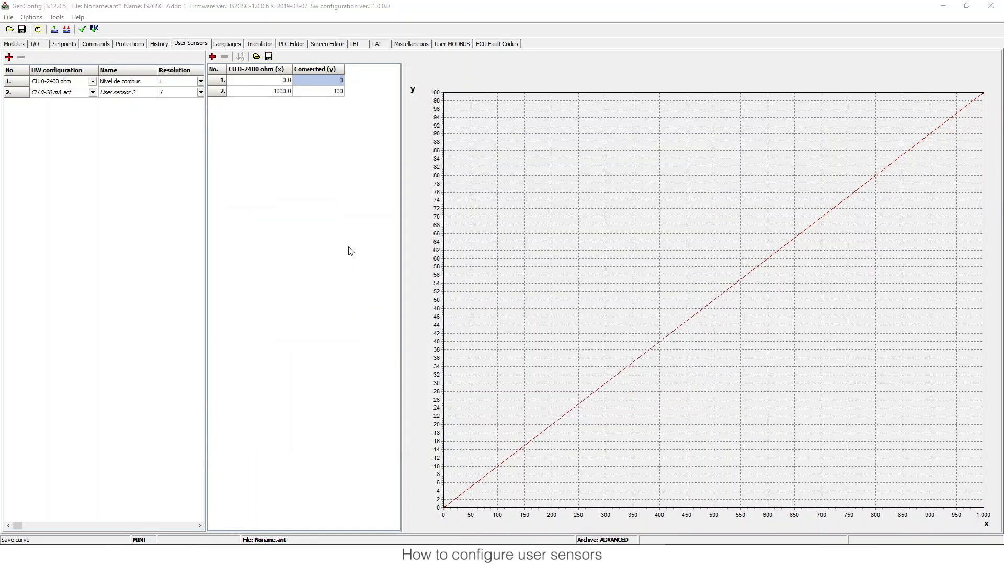
Look through the stored curve files available for loading, including Datcon 150 Psi.CRV, without loading any.
click(258, 57)
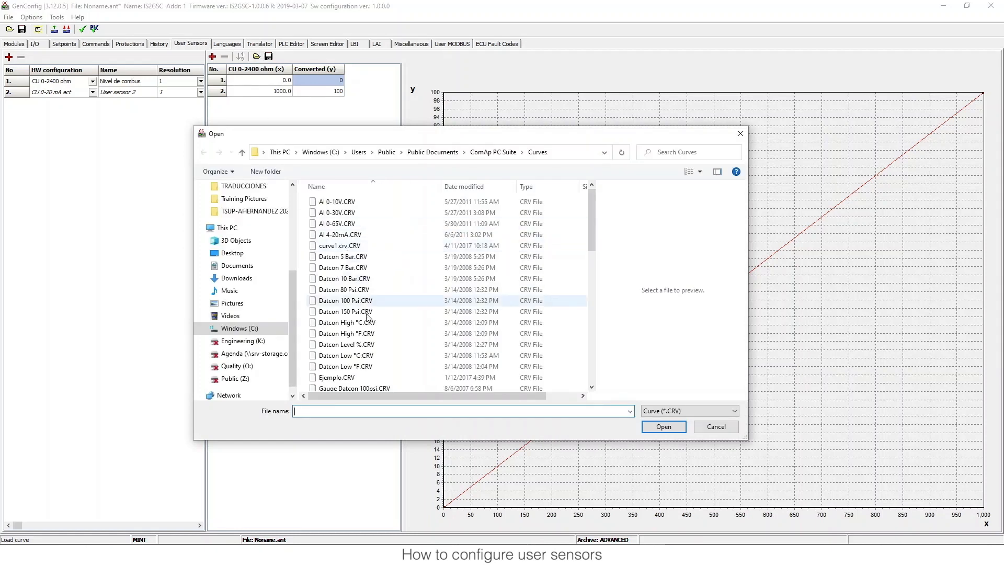
click(348, 311)
scroll(363, 340, down, 12)
scroll(363, 360, up, 10)
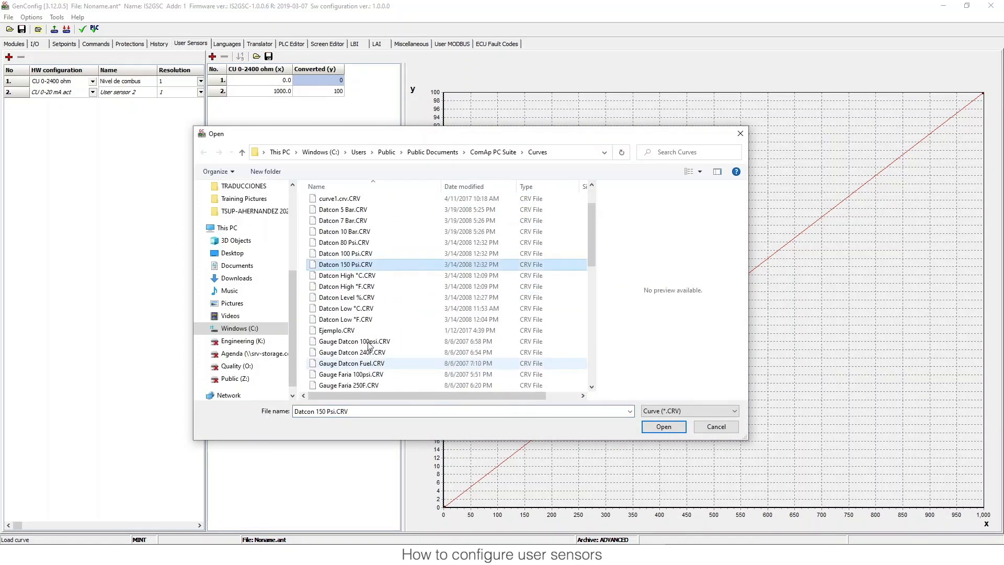
click(715, 426)
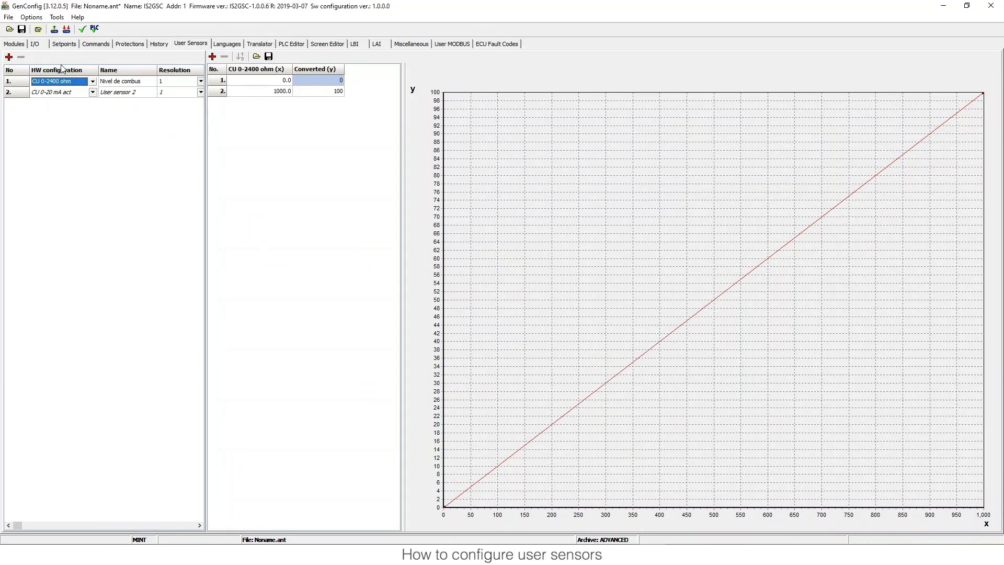
Select analog input AIN3 of the IGS-NT unit in the I/O configuration and rename it "Nivel de Combu".
click(35, 43)
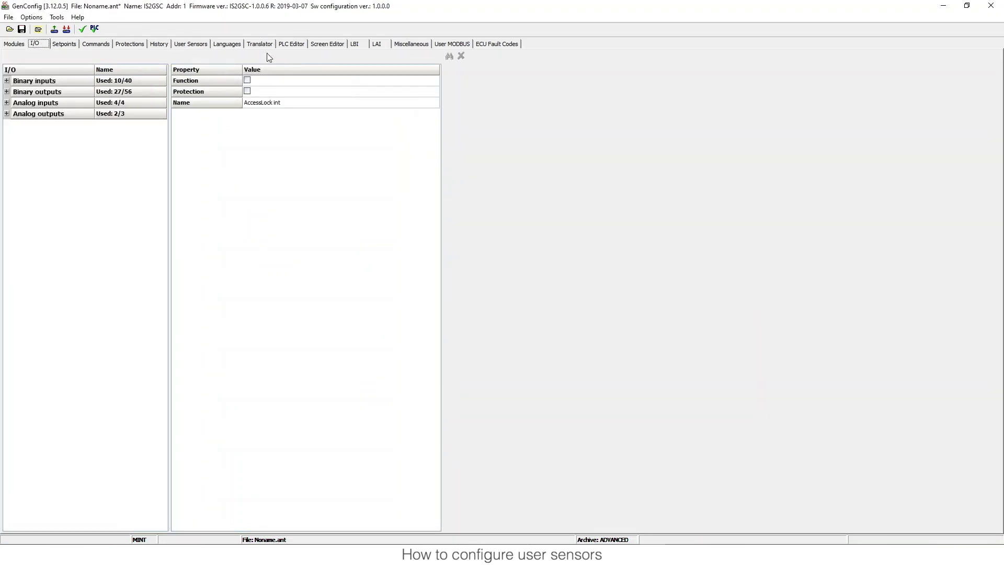
click(199, 44)
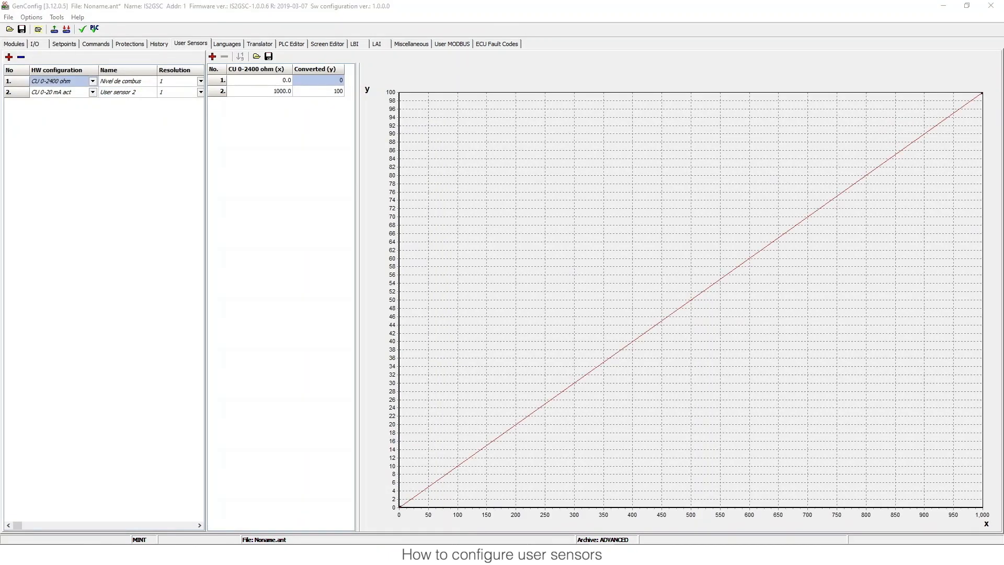
click(40, 46)
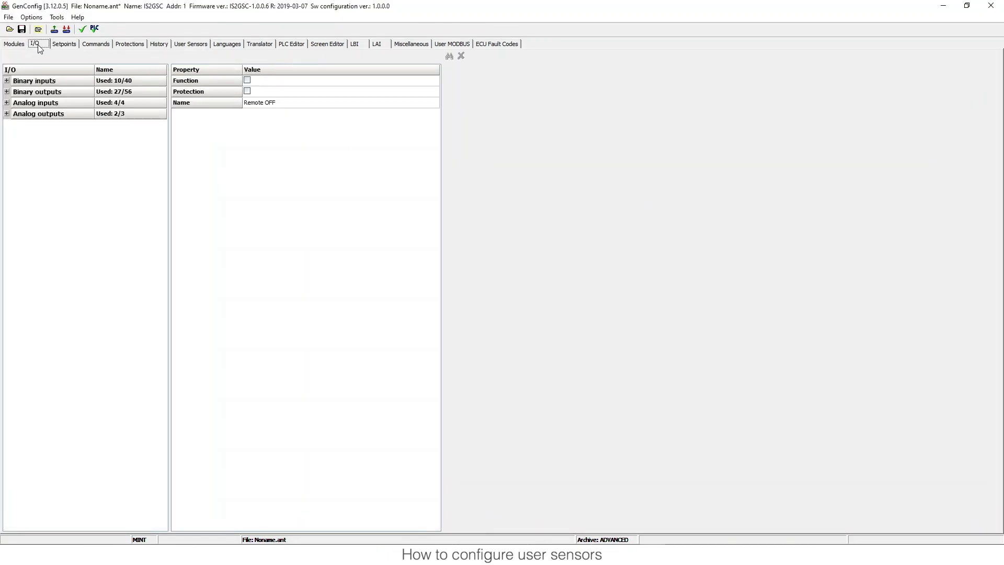
click(6, 103)
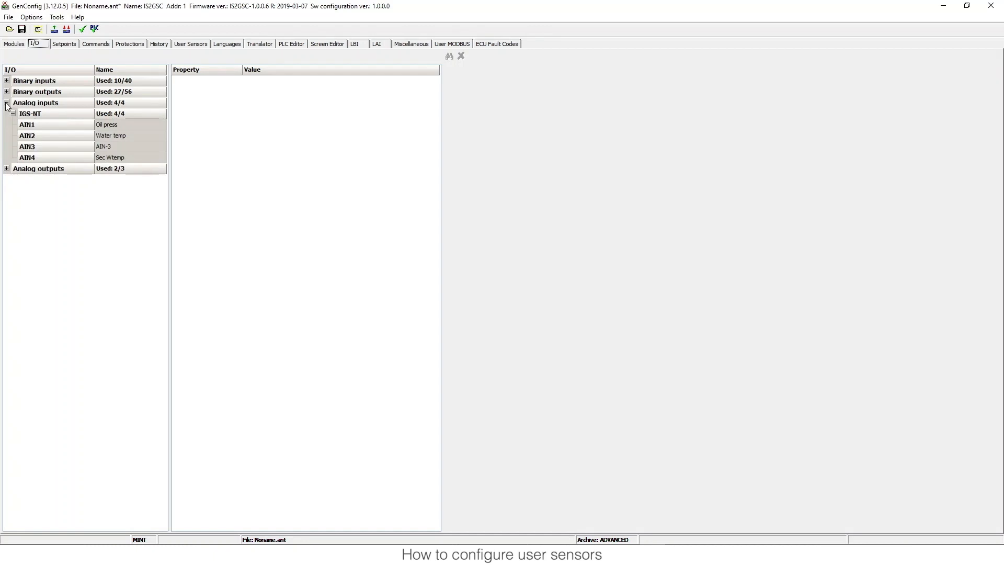
click(126, 146)
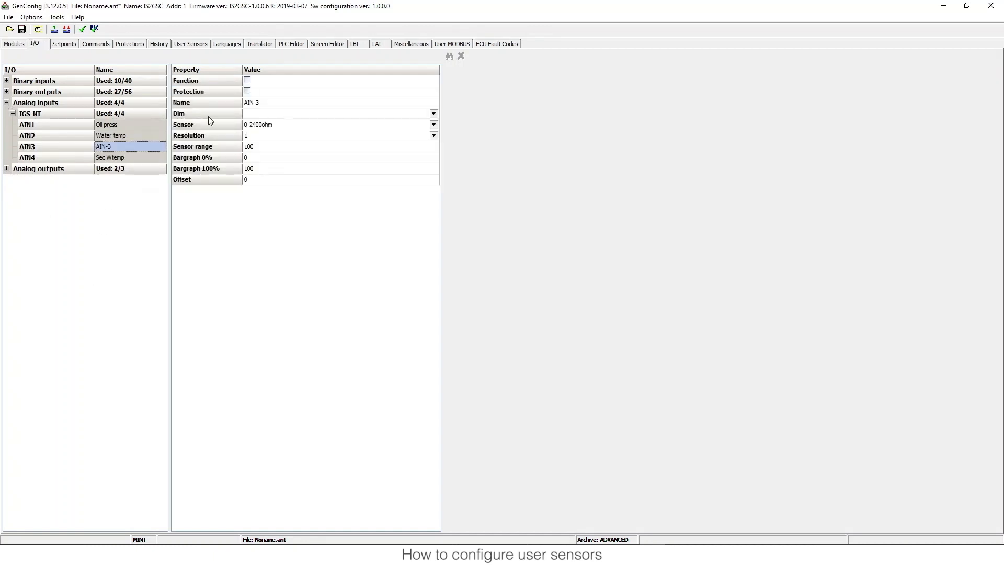
click(264, 103)
text(F)
text(ivel de Combu)
Set the AIN3 analog input's dimension to % and assign the Nivel de combus user sensor to it.
click(314, 113)
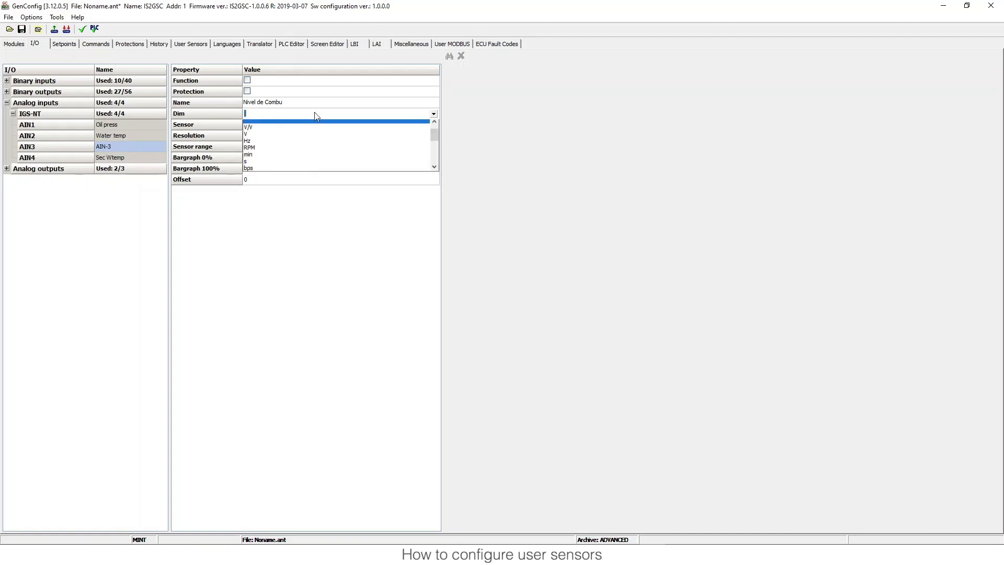
mouse_move(432, 134)
mouse_down()
mouse_move(434, 162)
mouse_move(434, 141)
mouse_up()
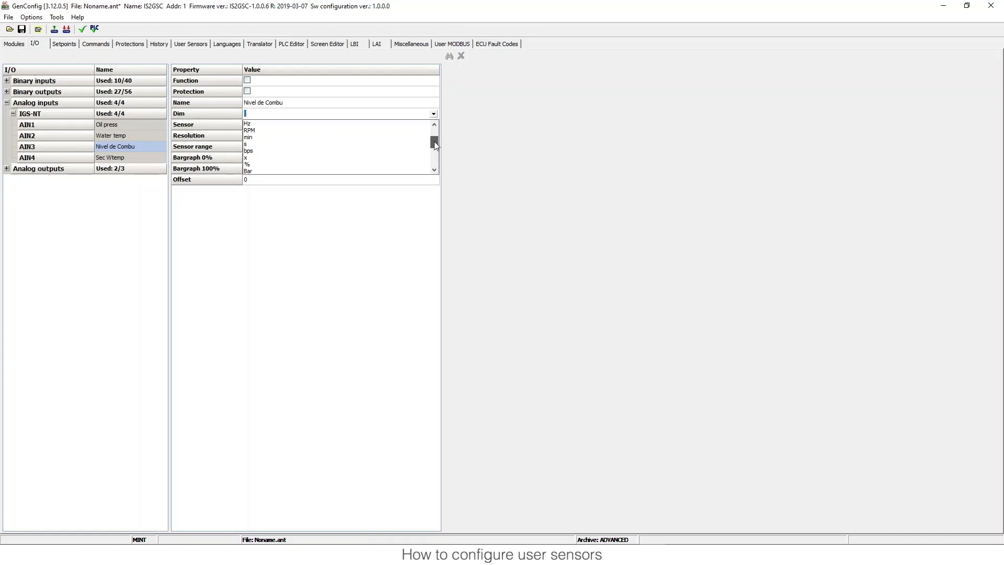
click(305, 165)
click(284, 126)
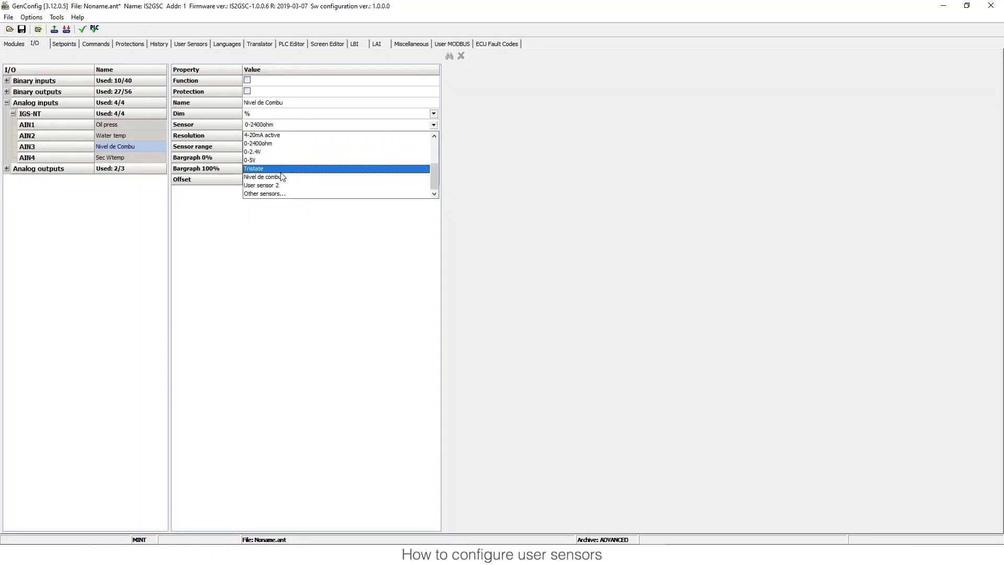
mouse_move(434, 178)
mouse_down()
mouse_move(438, 145)
mouse_move(437, 183)
mouse_up()
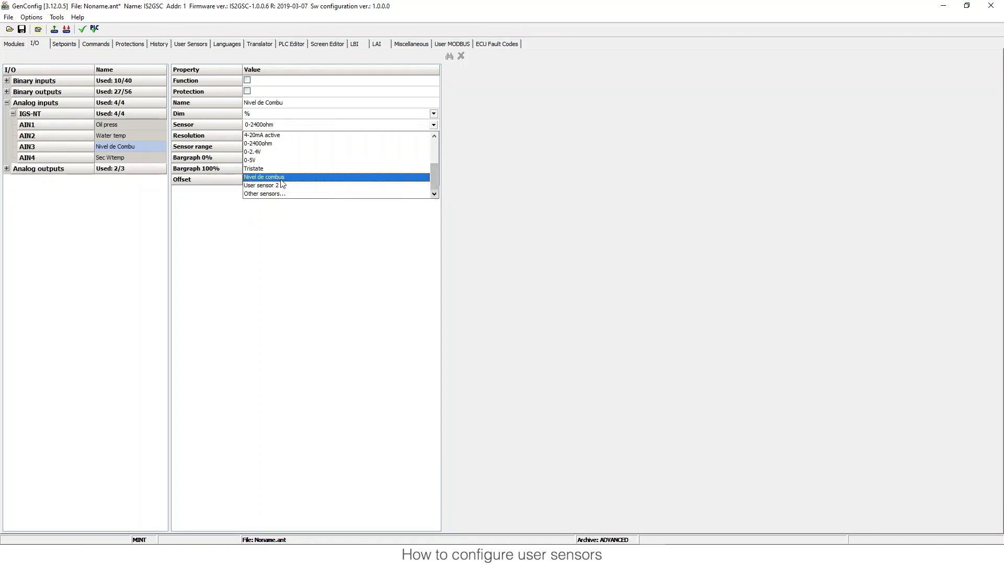
click(264, 177)
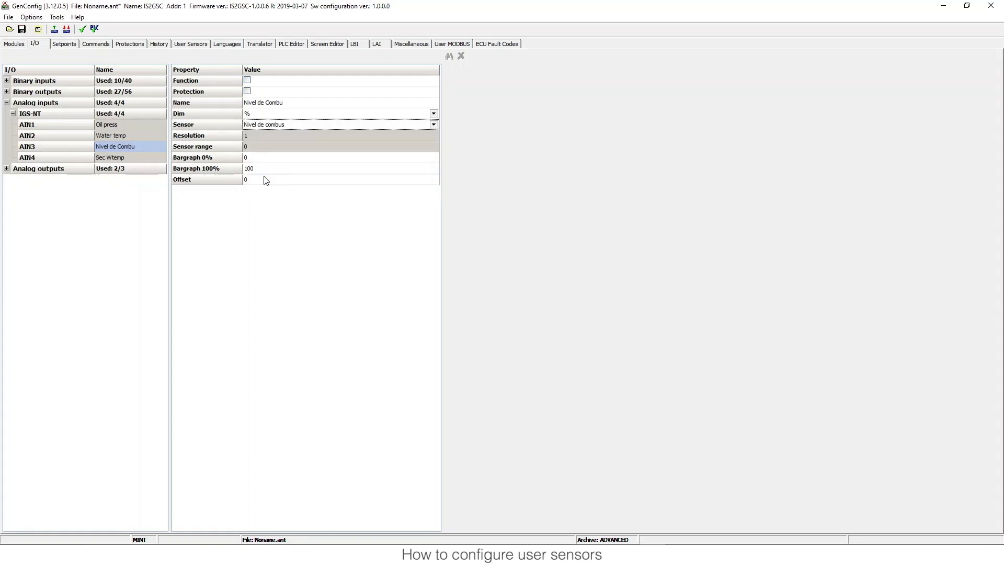
click(274, 159)
click(266, 168)
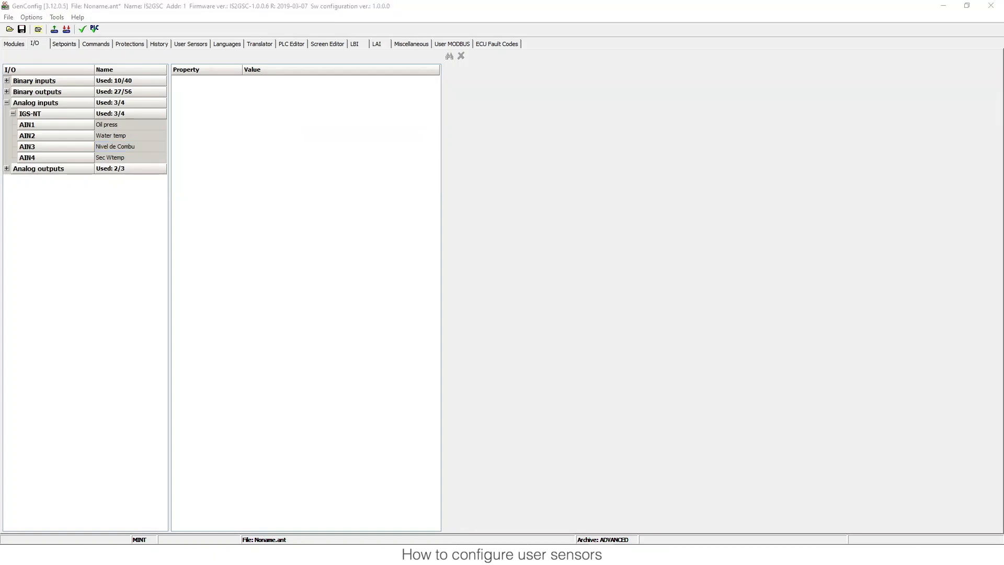
Check the settings of the AIN1 Oil press analog input and return to the user sensors.
click(130, 127)
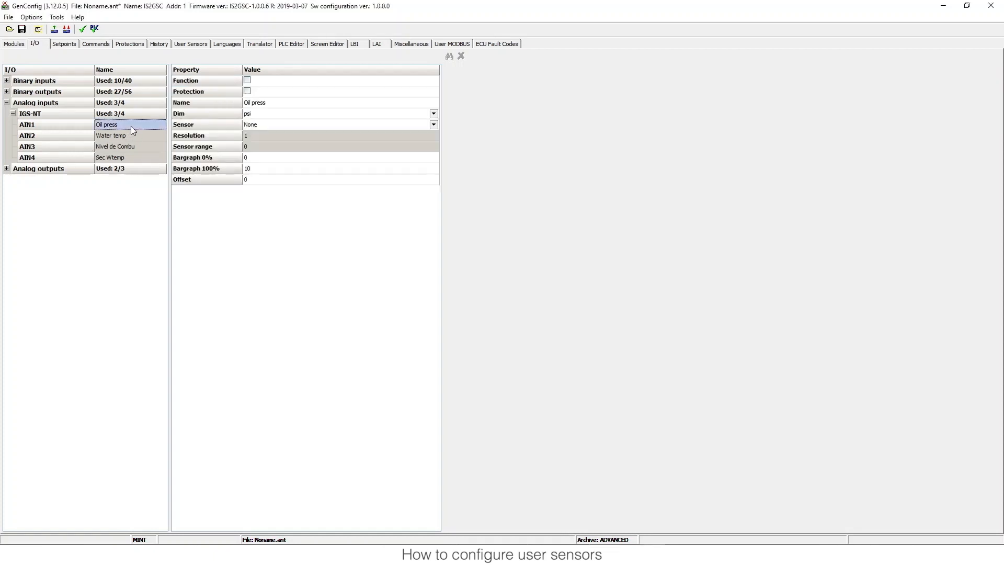
click(203, 45)
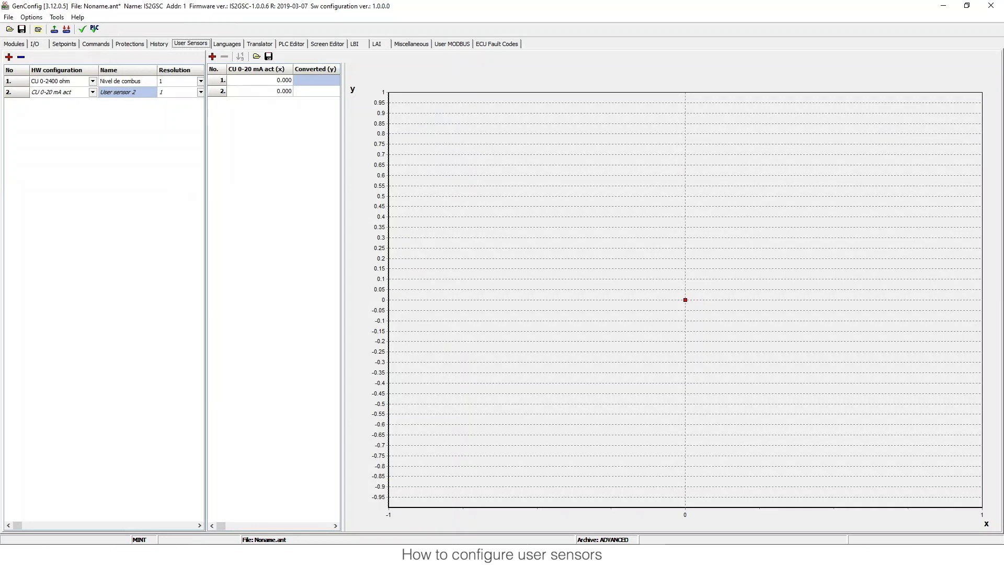
key(alt+Tab)
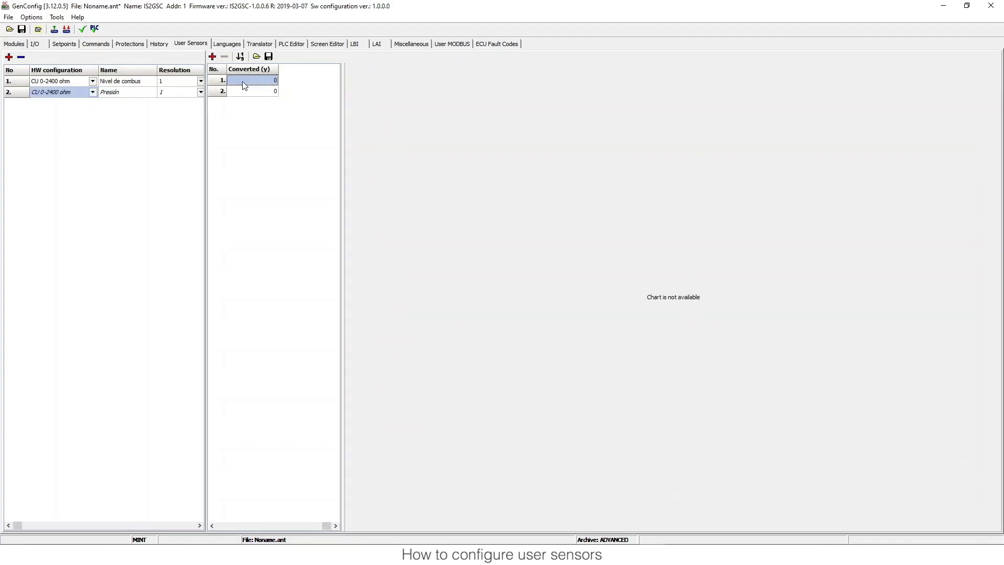
Set the first two points of the Presión sensor's curve to 33 ohm with converted value 100 and 47 ohm with 90.
click(212, 526)
click(259, 93)
text(47)
click(315, 93)
text(90)
key(Return)
Add a third point at 60 ohm and a fourth point at 74 ohm to the Presión sensor's curve.
click(213, 57)
drag(343, 141, 404, 142)
click(272, 104)
text(60)
key(Return)
click(212, 57)
drag(343, 138, 369, 128)
click(279, 115)
text(74)
key(Return)
Add six more curve points and set the sixth through tenth to 103, 123, 143, 171 and 205 ohm.
triple_click(213, 57)
double_click(212, 56)
click(212, 57)
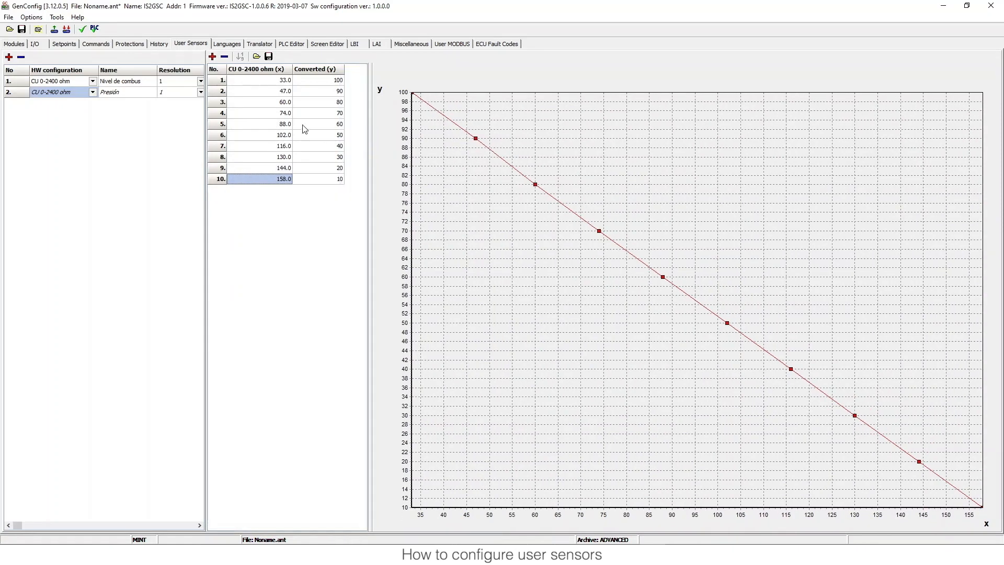
click(281, 135)
text(103)
click(280, 146)
text(123)
click(268, 158)
text(143)
key(Down)
text(171)
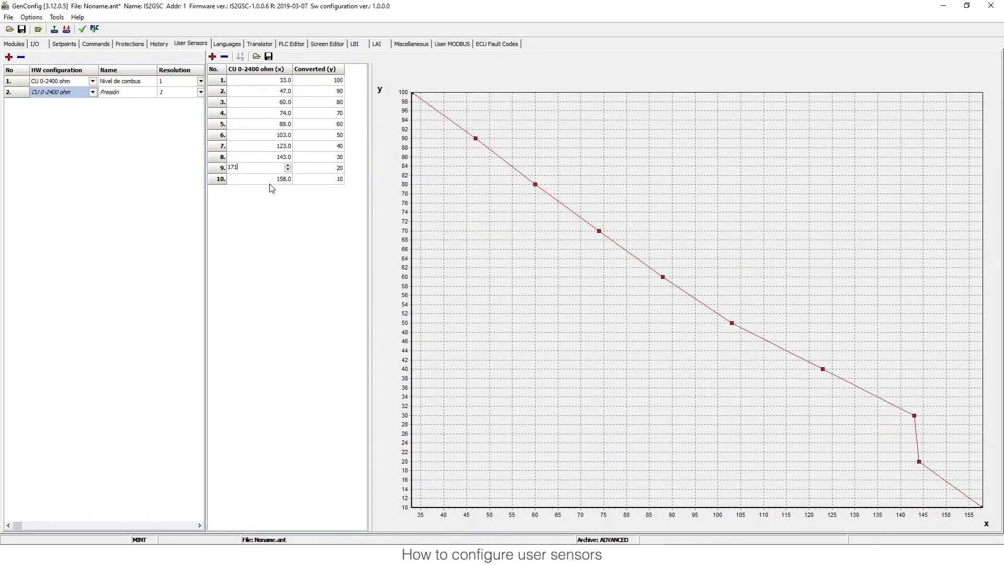
click(272, 179)
text(205)
key(Return)
Add an eleventh point at 240 ohm to the Presión curve and widen the points table to show both columns fully.
click(212, 57)
click(279, 191)
text(240)
key(Return)
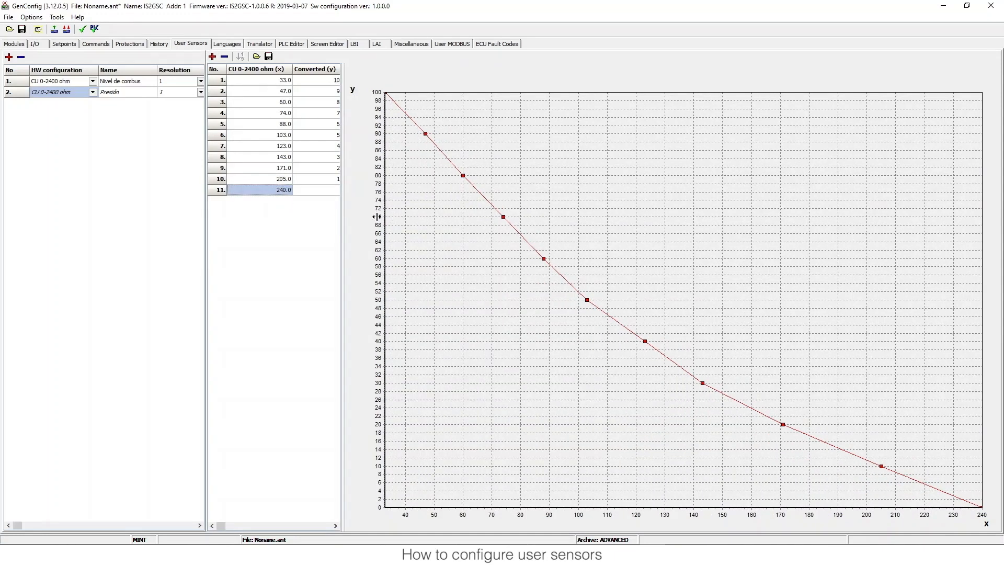
drag(377, 216, 384, 216)
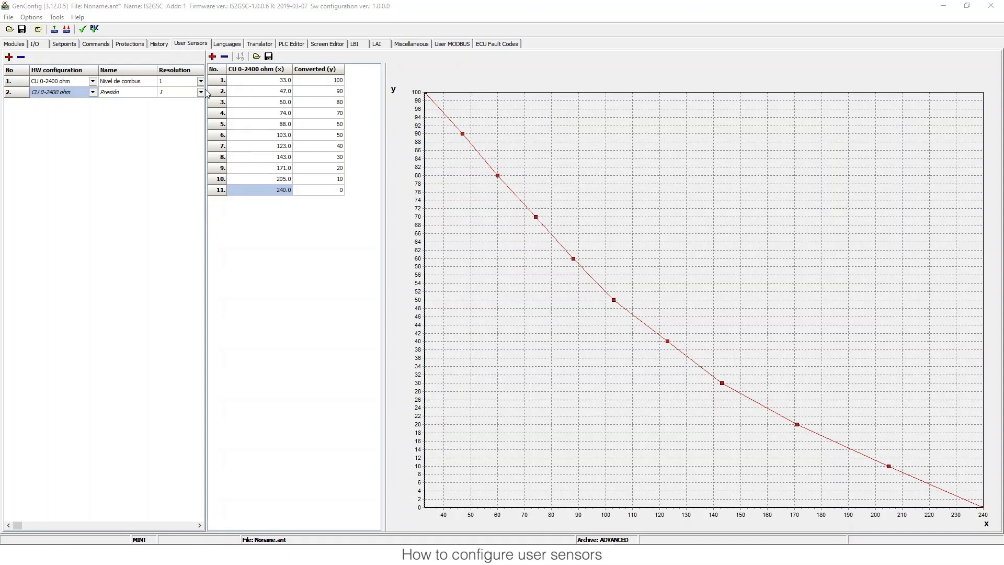
Assign the Presión user sensor to the AIN1 Oil press analog input.
click(35, 44)
click(7, 103)
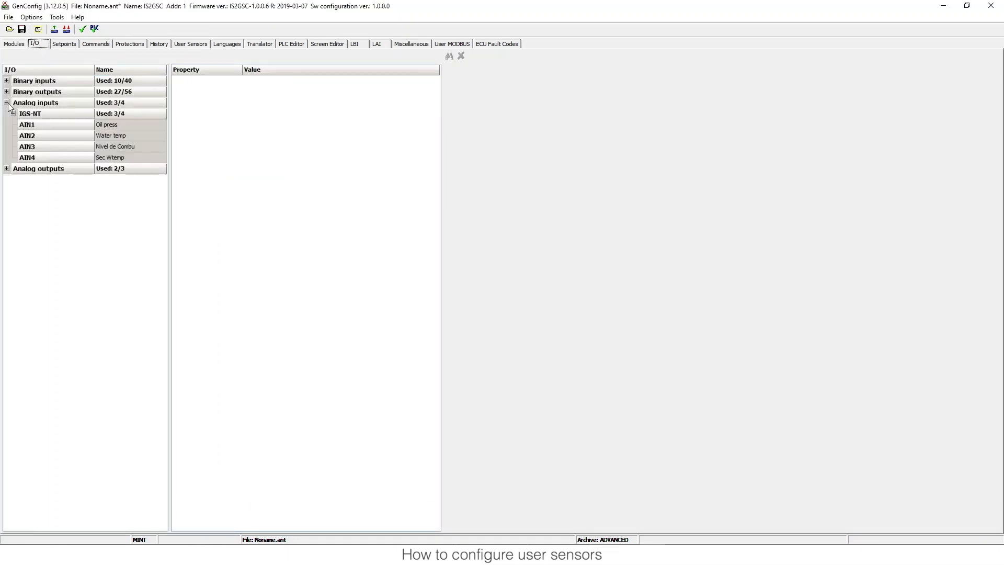
click(133, 126)
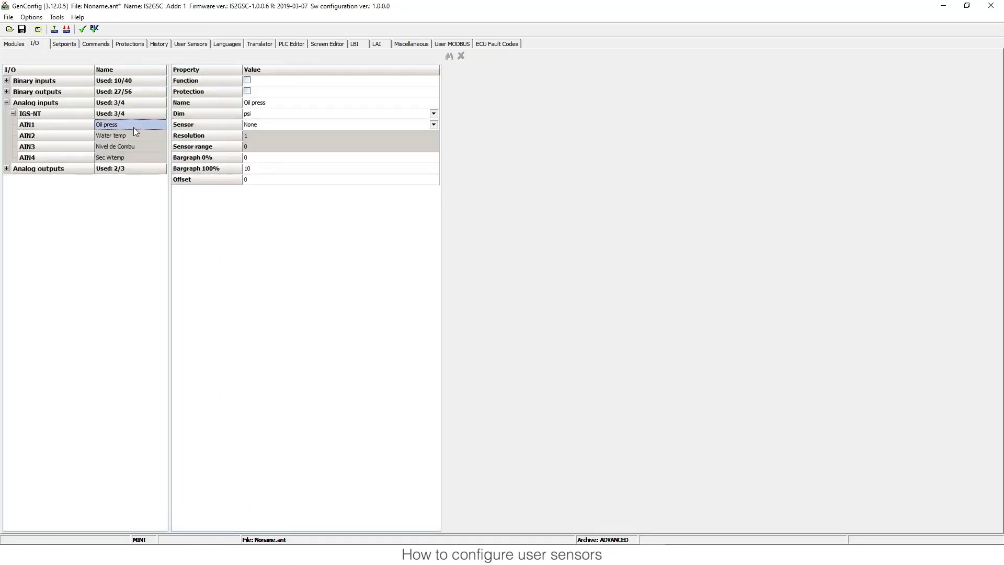
click(275, 125)
scroll(285, 180, down, 1)
scroll(285, 180, down, 1)
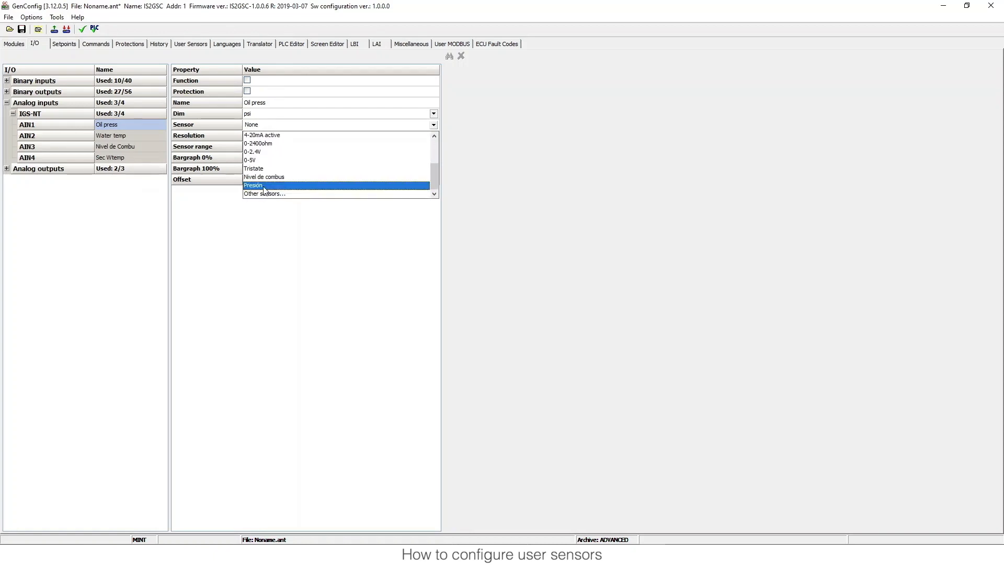
click(262, 186)
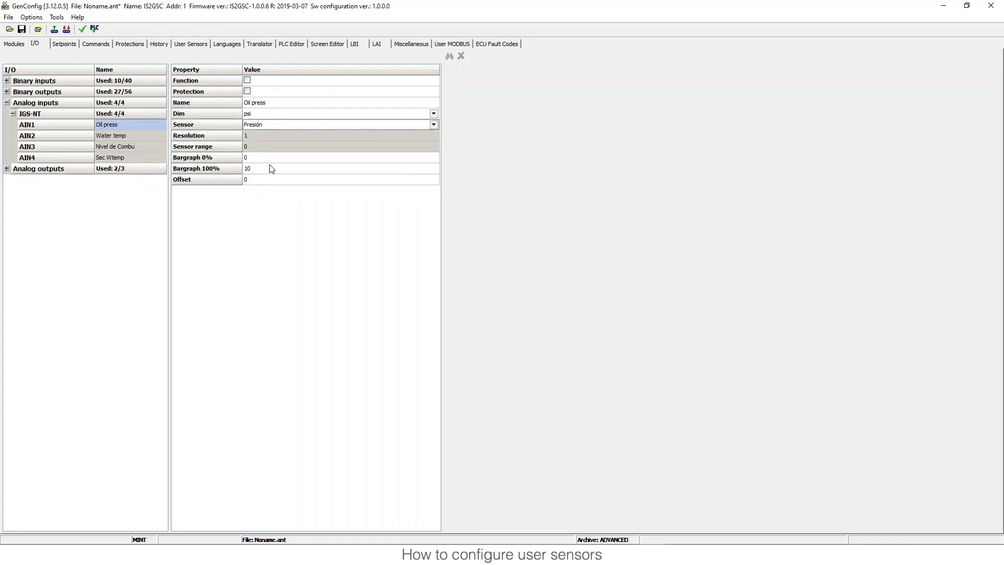
Set the Oil press input's Bargraph 100% value to 100.
click(269, 167)
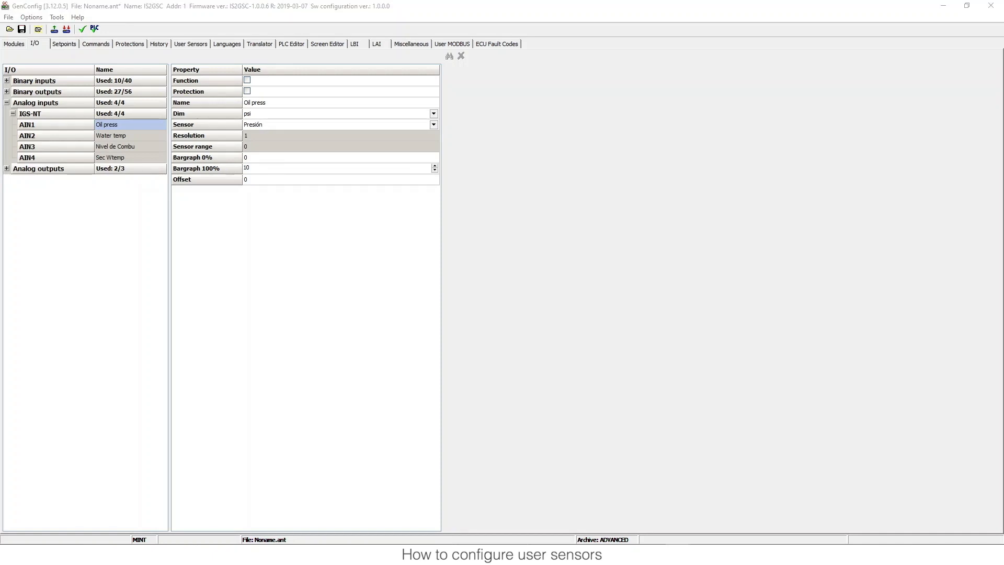
click(257, 168)
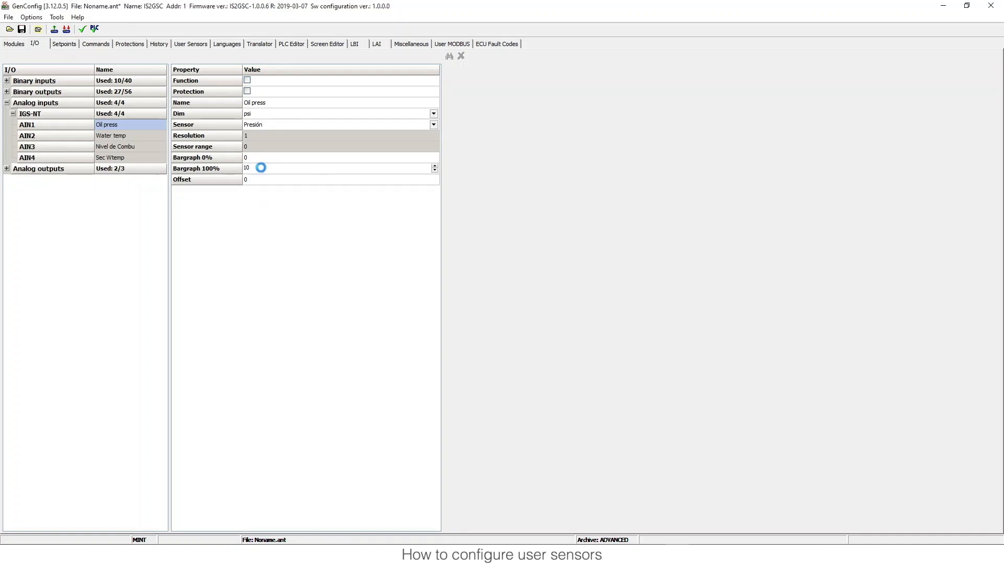
text(100)
key(Return)
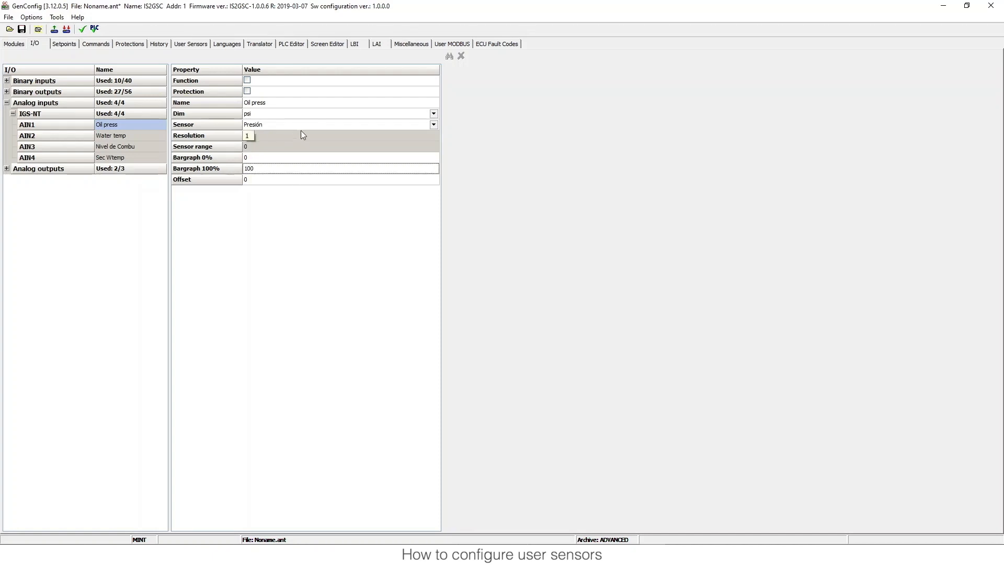
Enable Function and Protection for the Oil press input and return to the user sensors.
click(247, 80)
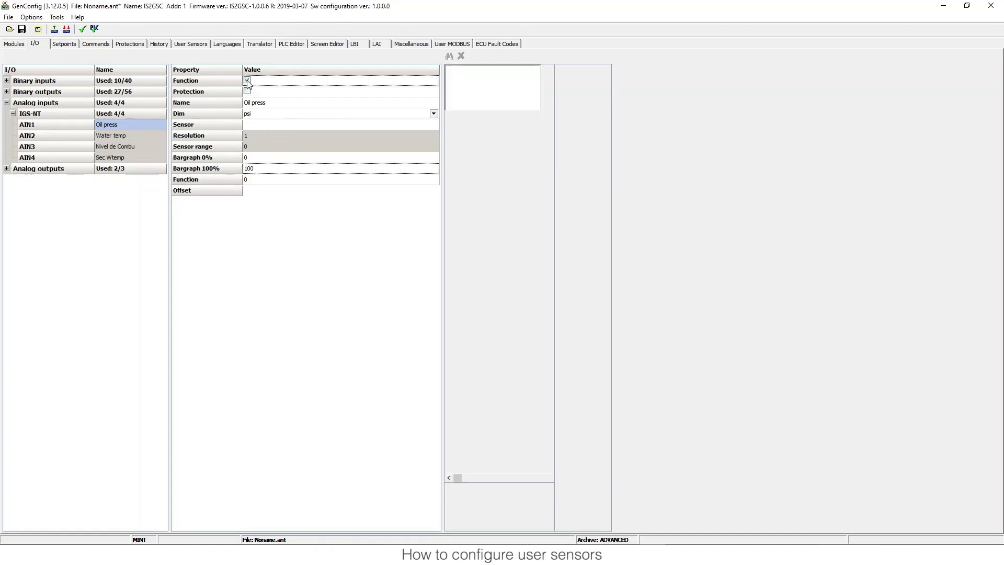
click(248, 91)
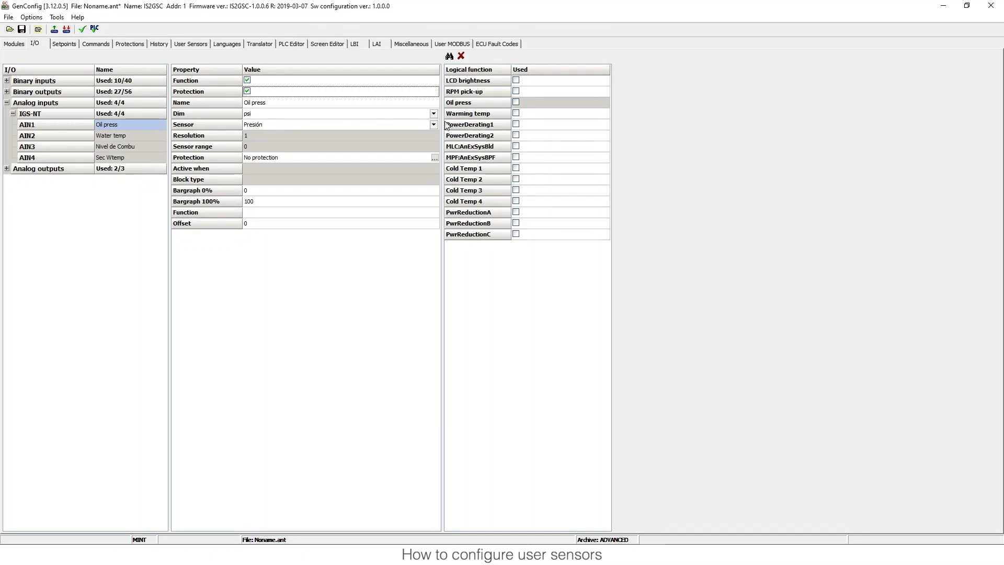
drag(442, 124, 457, 122)
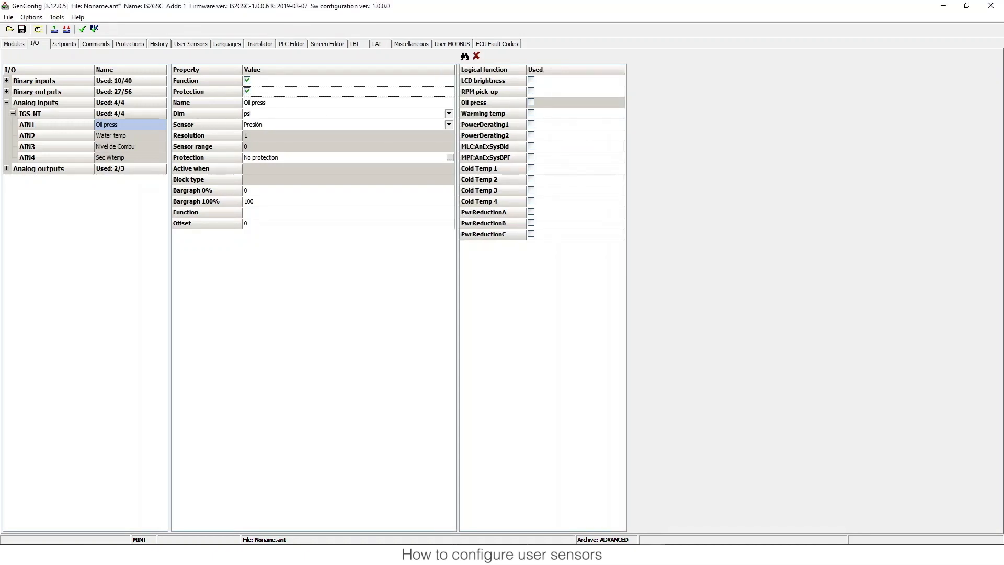
click(197, 46)
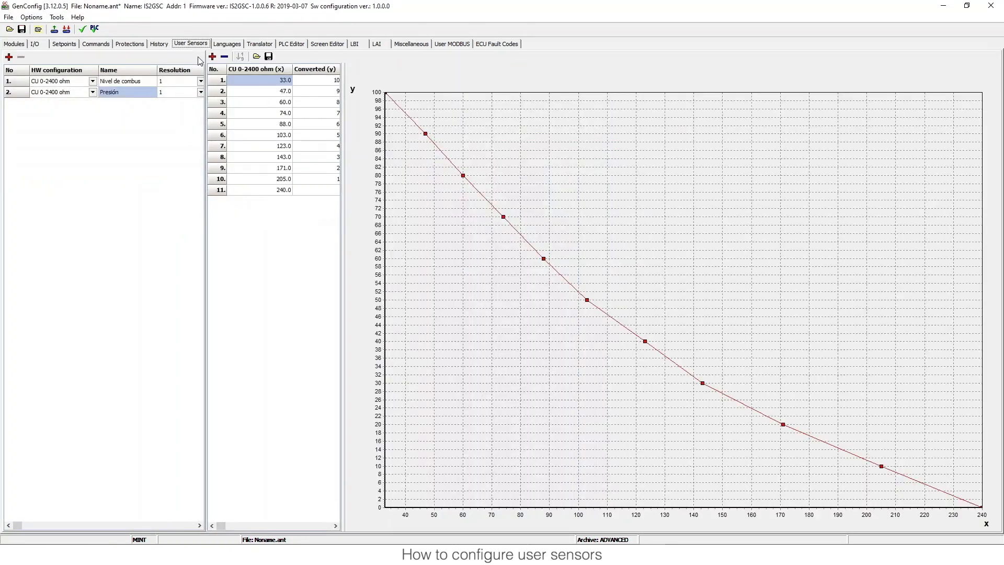